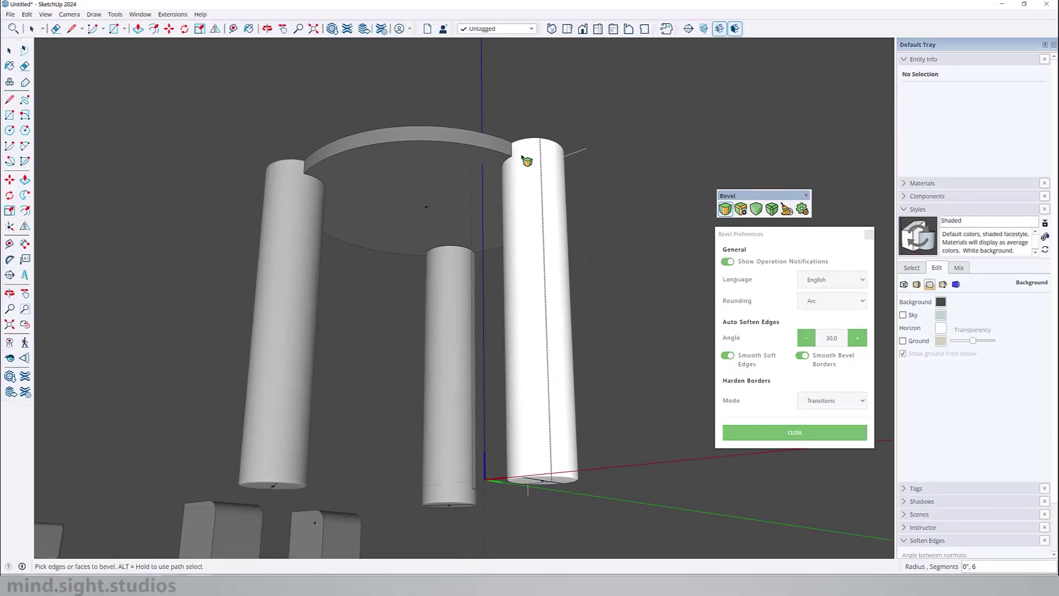
scroll(555, 393, "up", 5)
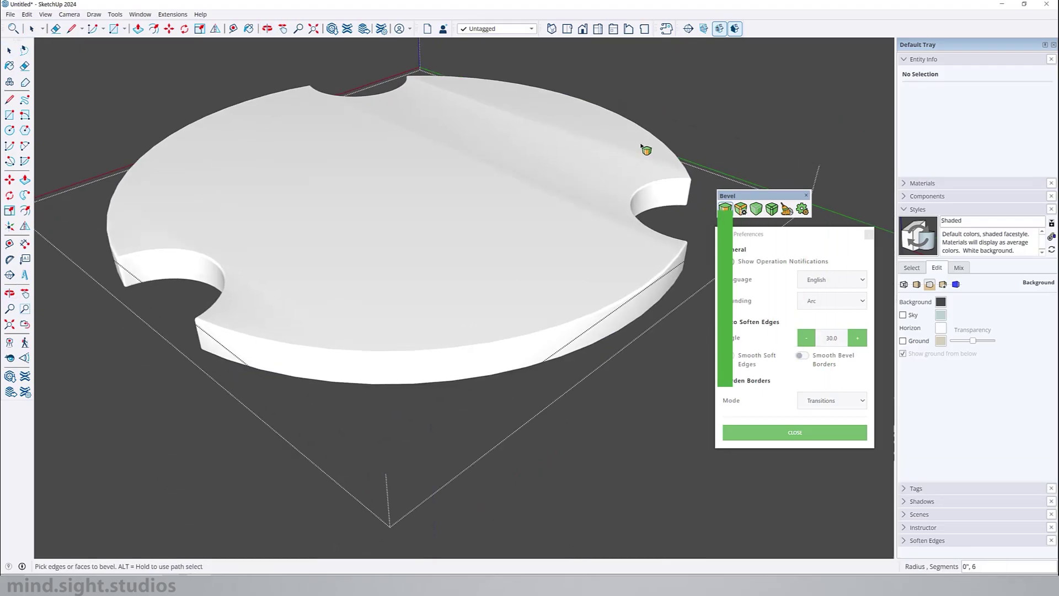
scroll(605, 171, "up", 5)
scroll(335, 133, "down", 5)
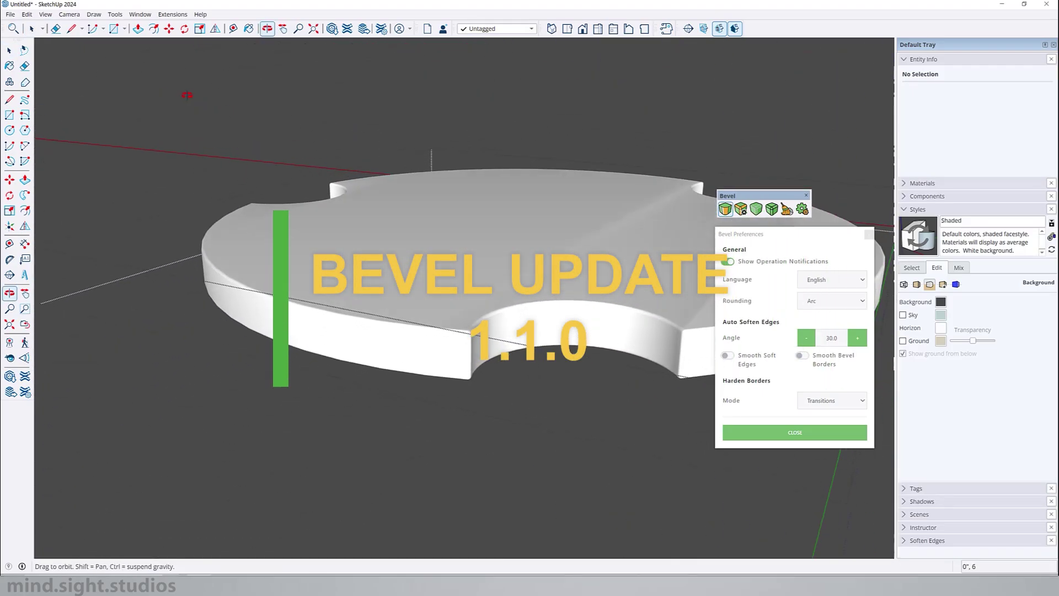
scroll(574, 205, "up", 5)
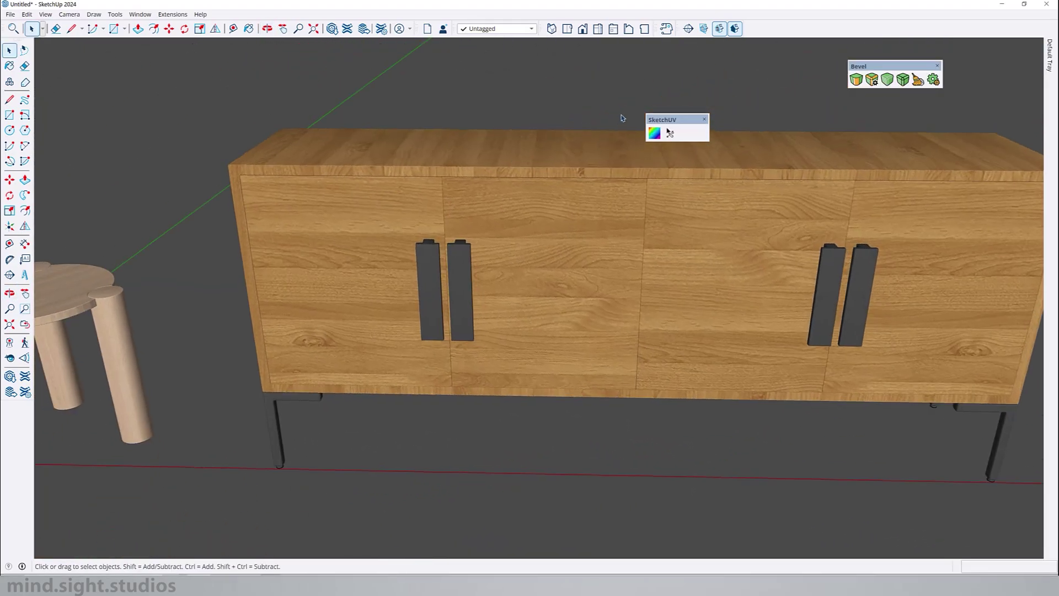
left_click(704, 120)
mouse_move(606, 232)
middle_mouse_down()
mouse_move(726, 185)
mouse_move(588, 177)
mouse_move(317, 215)
mouse_move(458, 255)
mouse_move(557, 303)
middle_mouse_up()
scroll(557, 303, "down", 4)
scroll(435, 315, "up", 5)
middle_click_drag(485, 198, 494, 407)
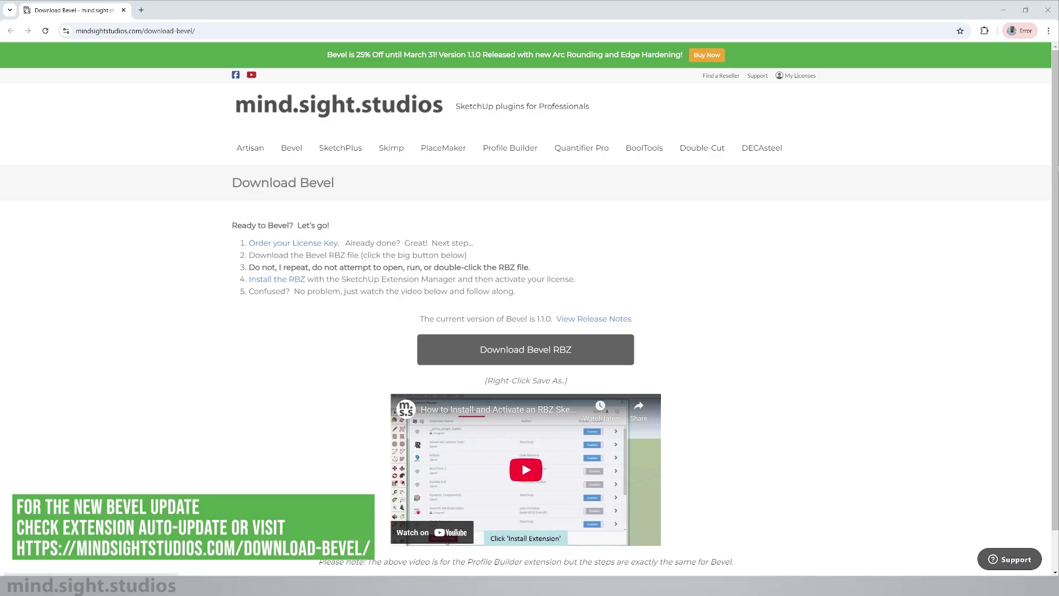
scroll(521, 442, "down", 1)
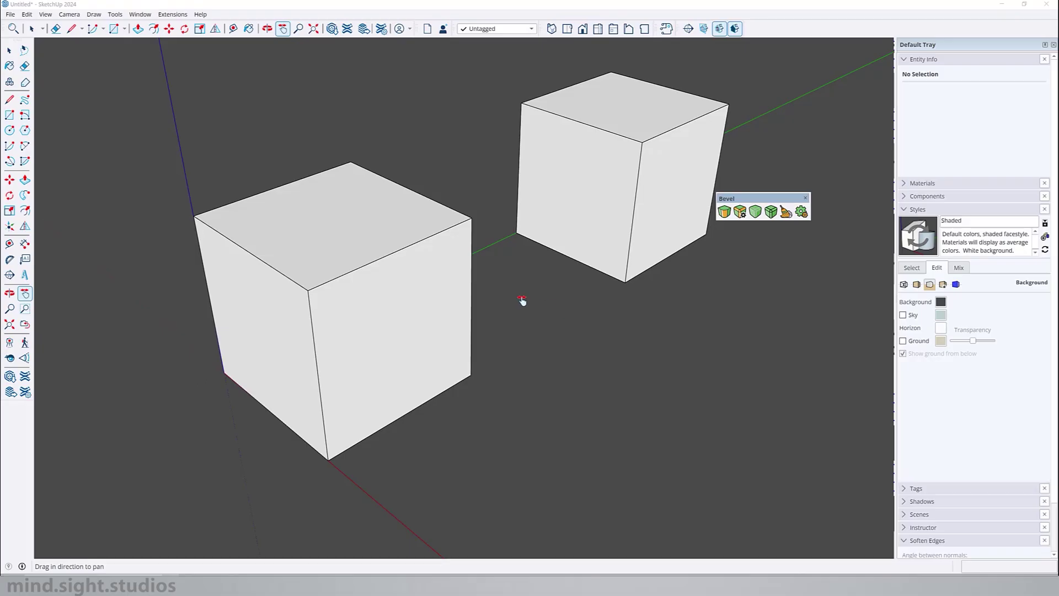
Bevel the front cube's upper side edge with a 3" edge offset and 6 segments.
left_click_drag(522, 300, 575, 307)
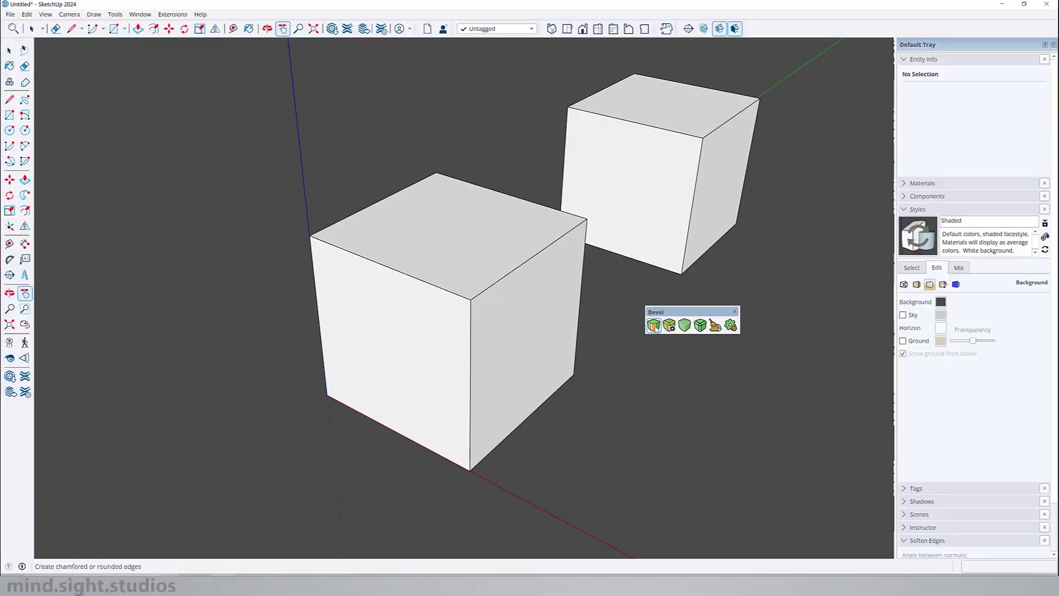
left_click(653, 326)
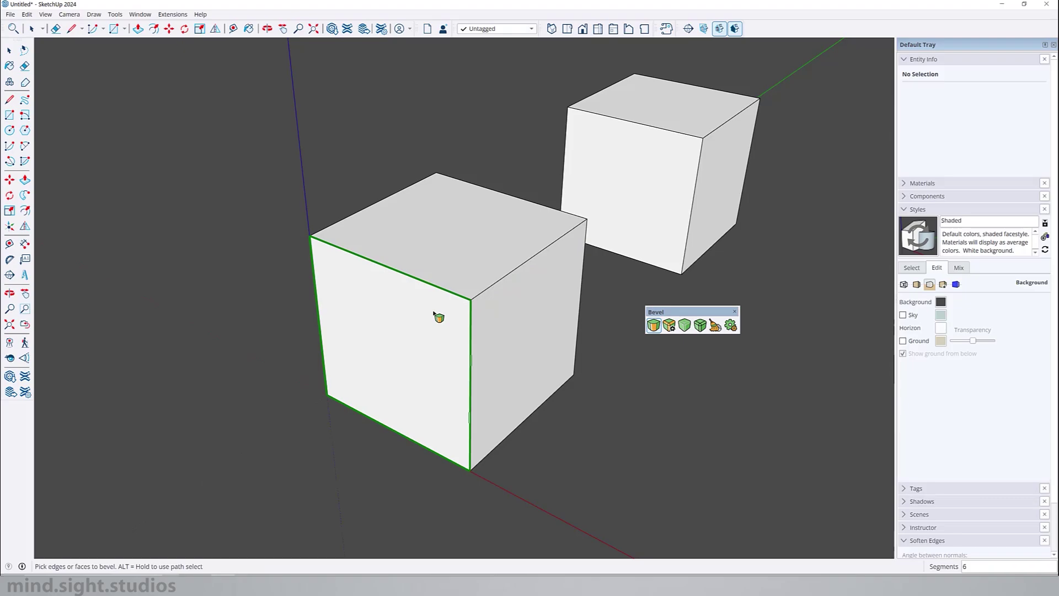
scroll(440, 305, "up", 8)
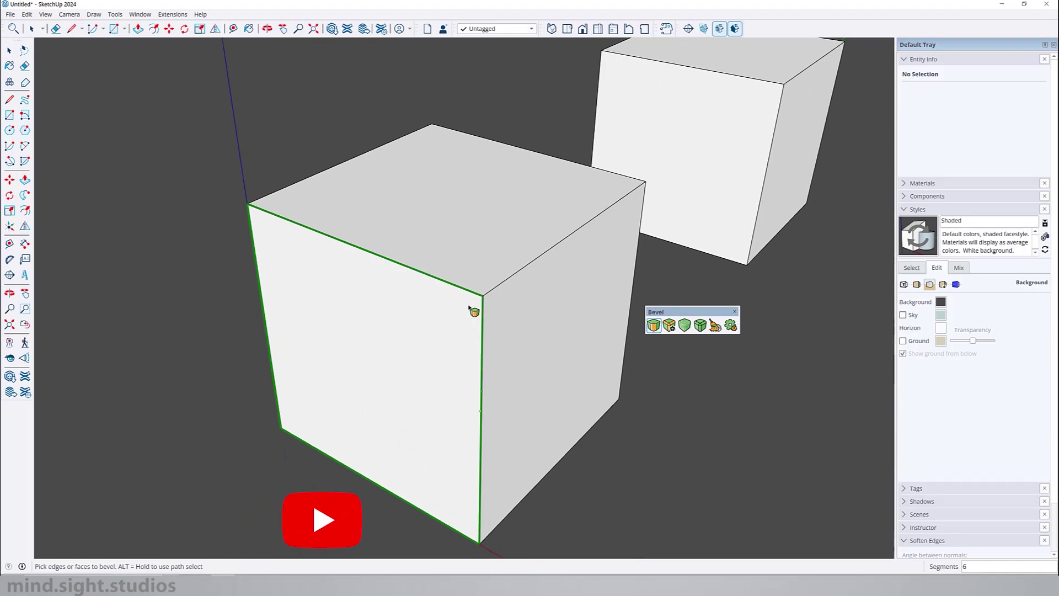
left_click(520, 276)
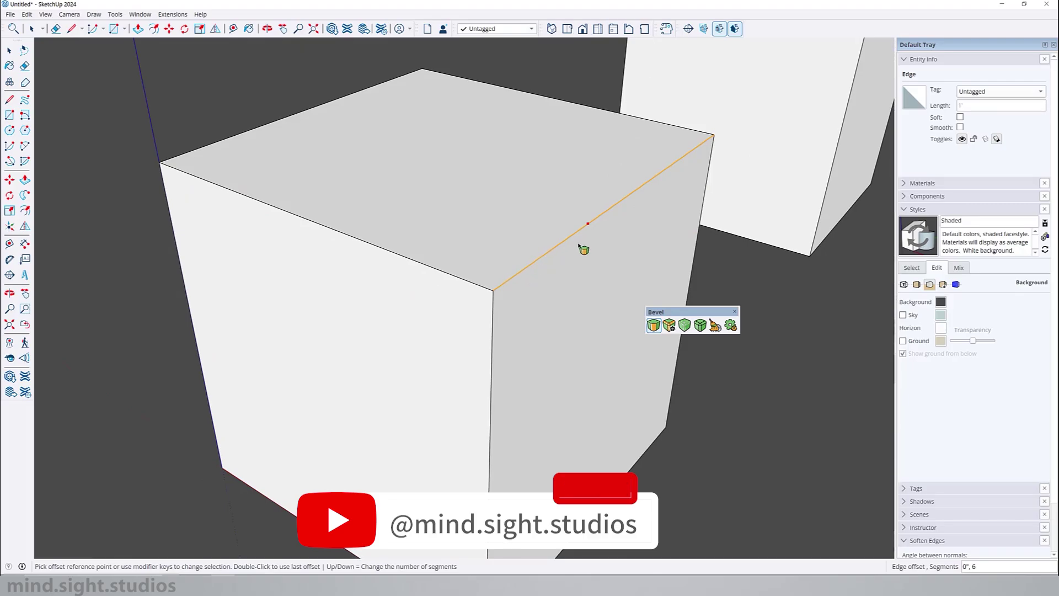
left_click(557, 249)
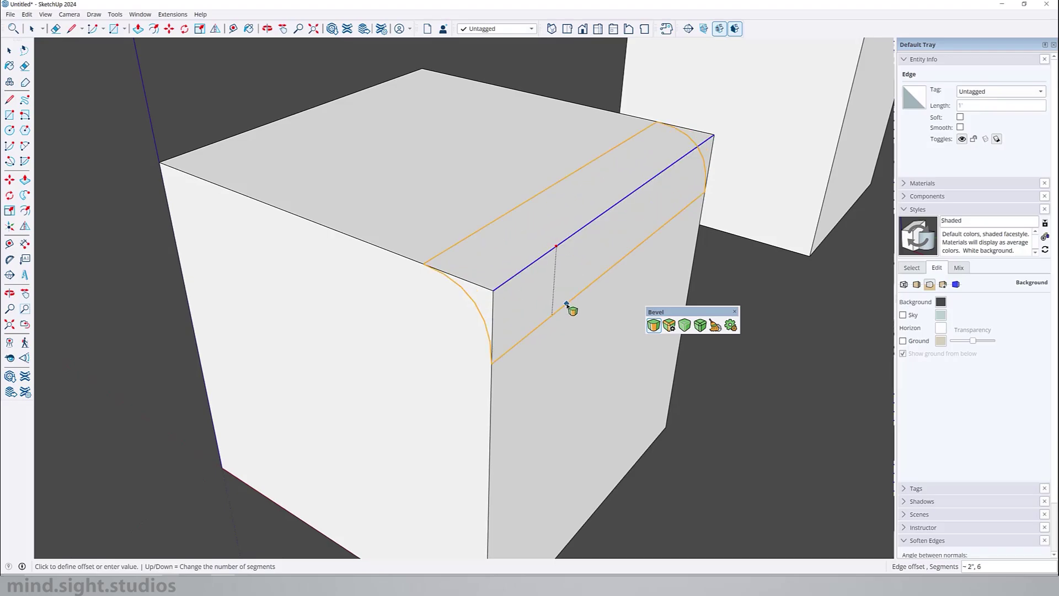
type("3\", ")
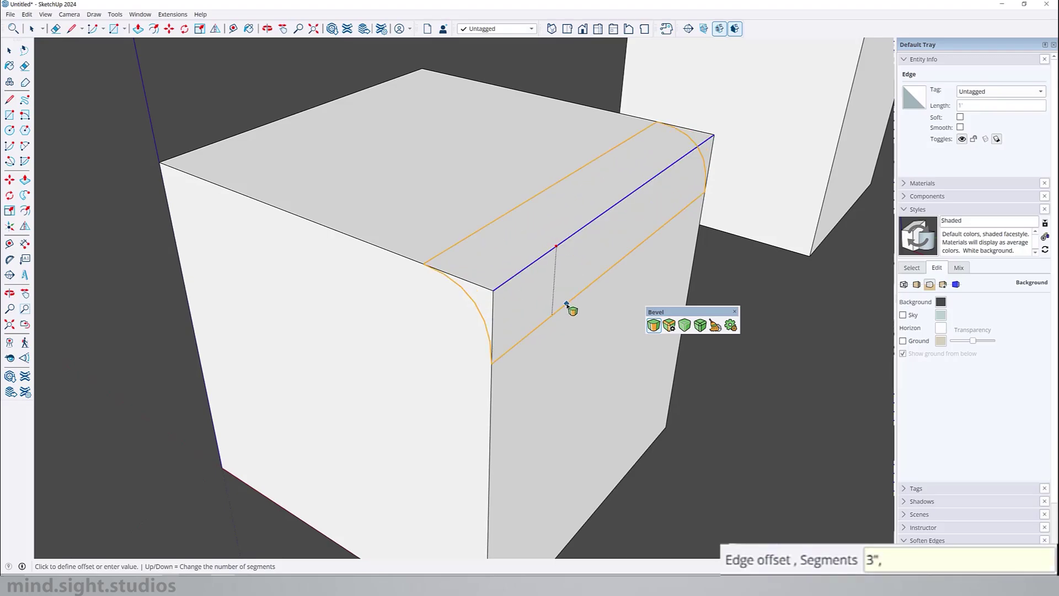
type("6")
key("Return")
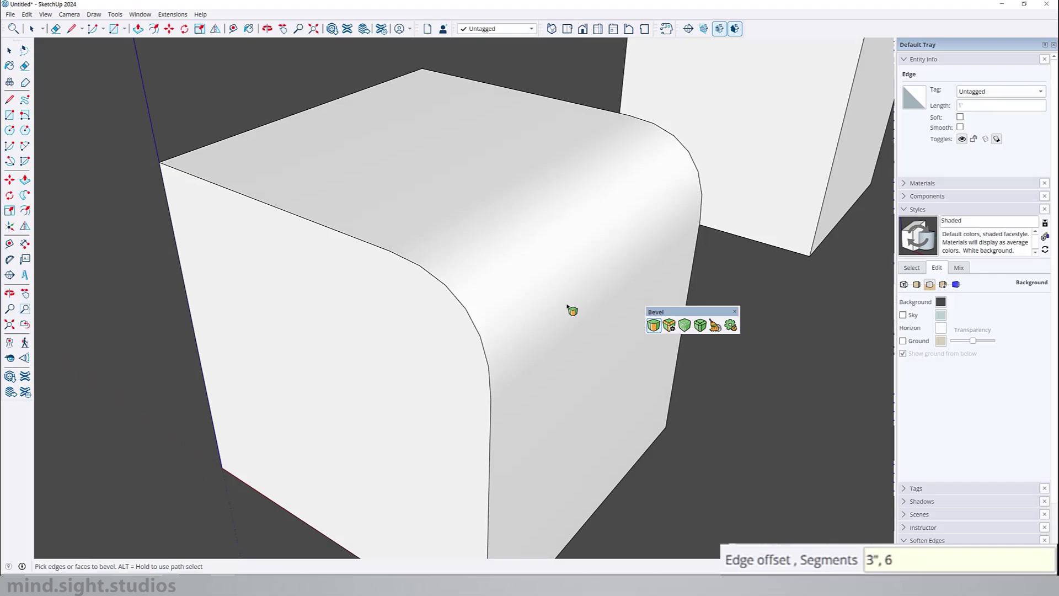
Select the bevel's curved end edge and copy it onto the same cube's front face, about 2 1/16" away.
mouse_move(483, 296)
middle_mouse_down()
mouse_move(579, 279)
mouse_move(456, 323)
middle_mouse_up()
mouse_move(525, 265)
middle_mouse_down("shift")
mouse_move(540, 192)
mouse_move(645, 171)
mouse_move(527, 209)
middle_mouse_up("shift")
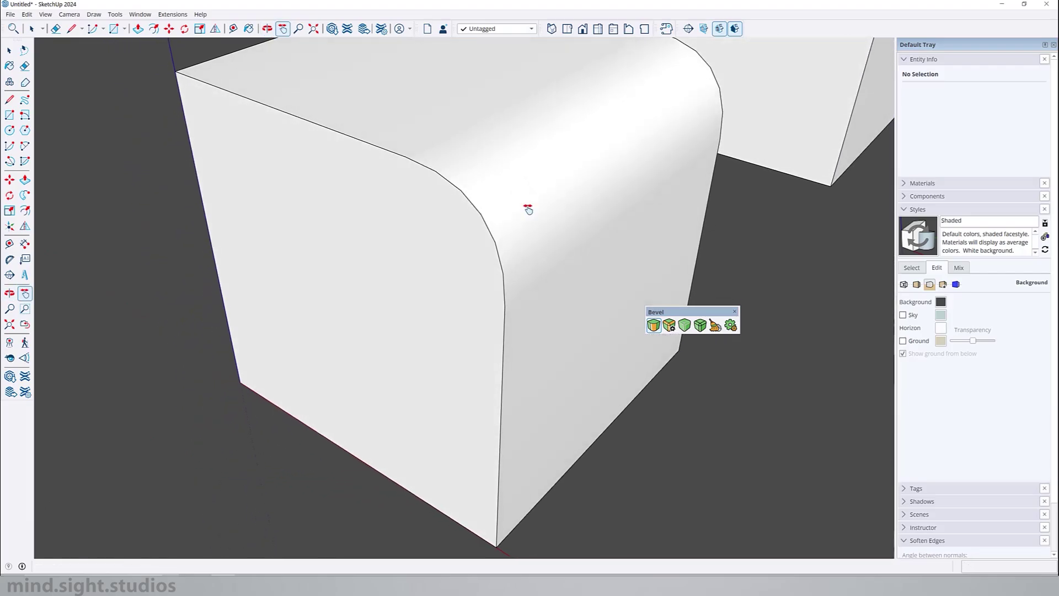
key("space")
left_click(483, 219)
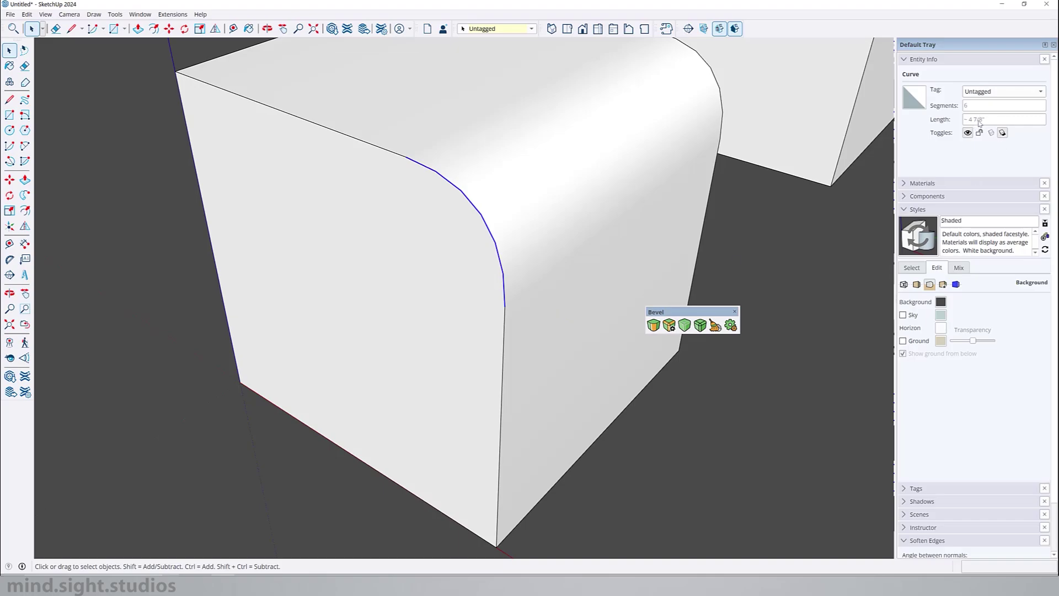
key("m")
left_click(496, 239)
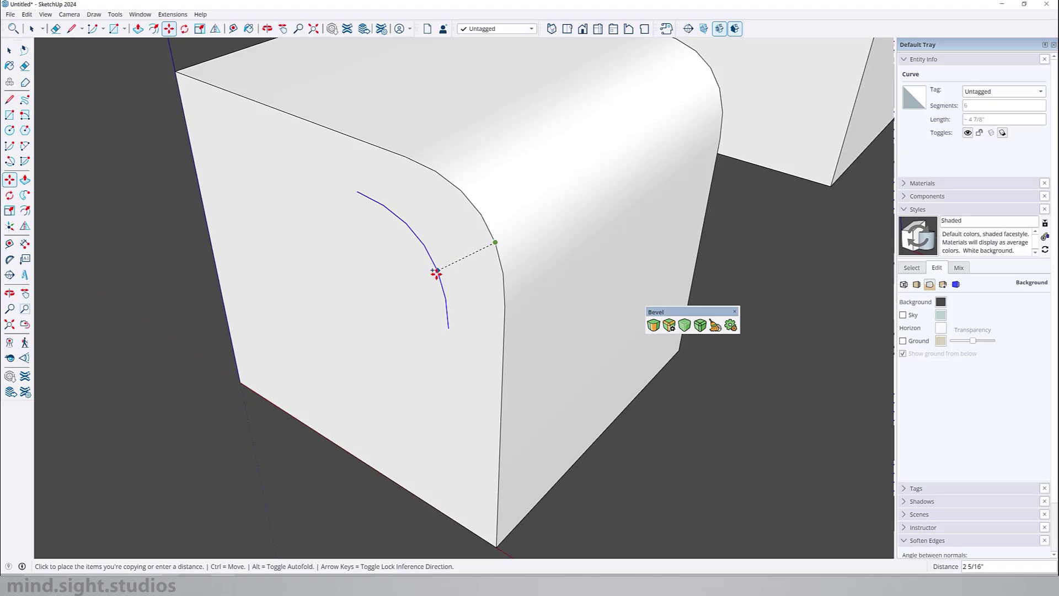
left_click(435, 274)
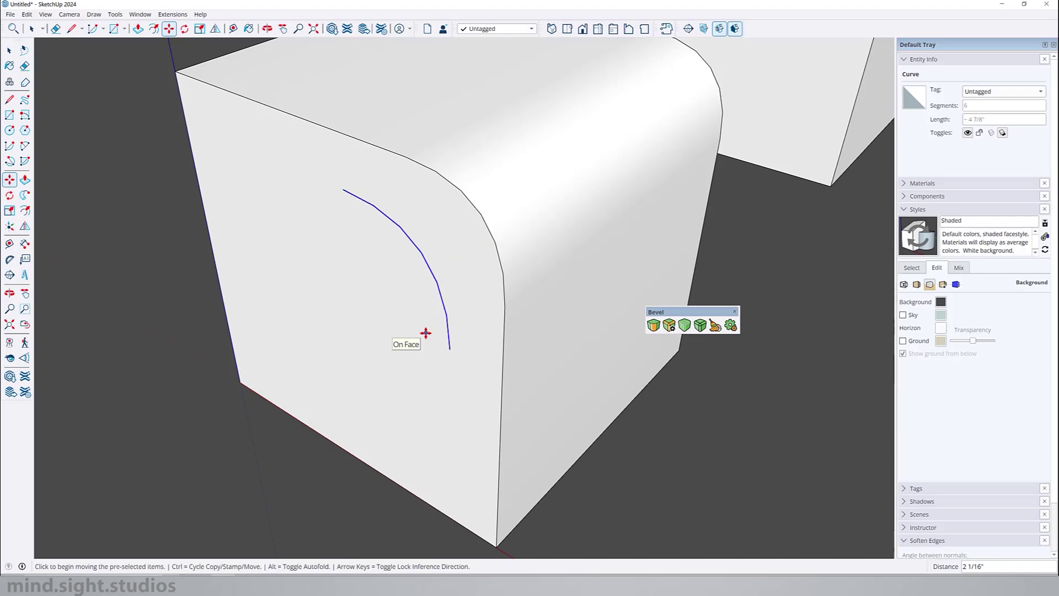
middle_click_drag(460, 318, 475, 315)
Open the Bevel preferences and set the rounding to Arc, with the second cube in view.
left_click(730, 326)
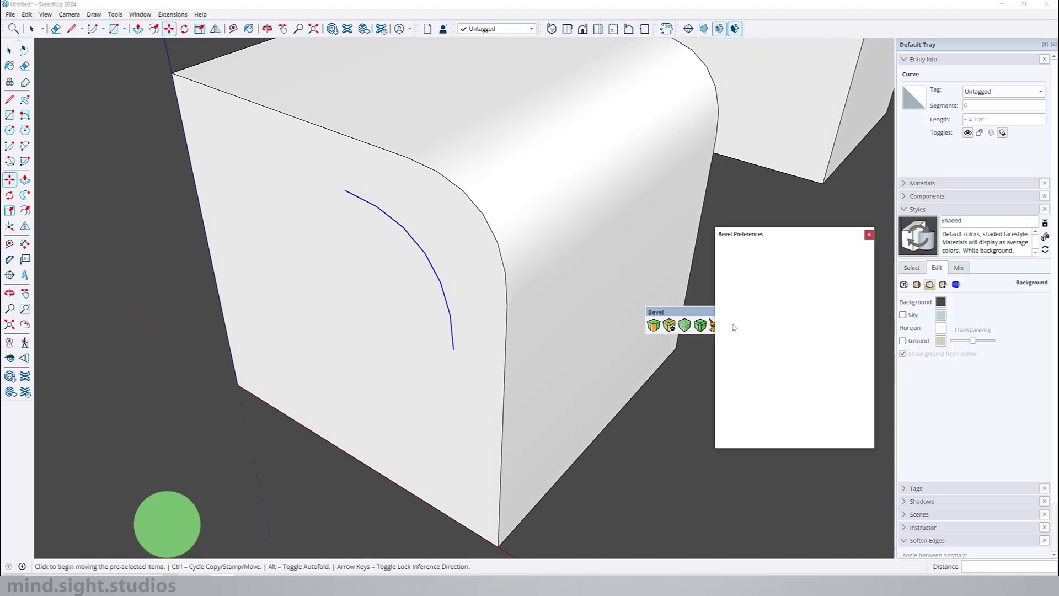
left_click_drag(695, 311, 773, 197)
middle_click_drag(589, 182, 144, 419, "shift")
middle_click_drag(543, 180, 424, 336, "shift")
scroll(480, 306, "up", 3)
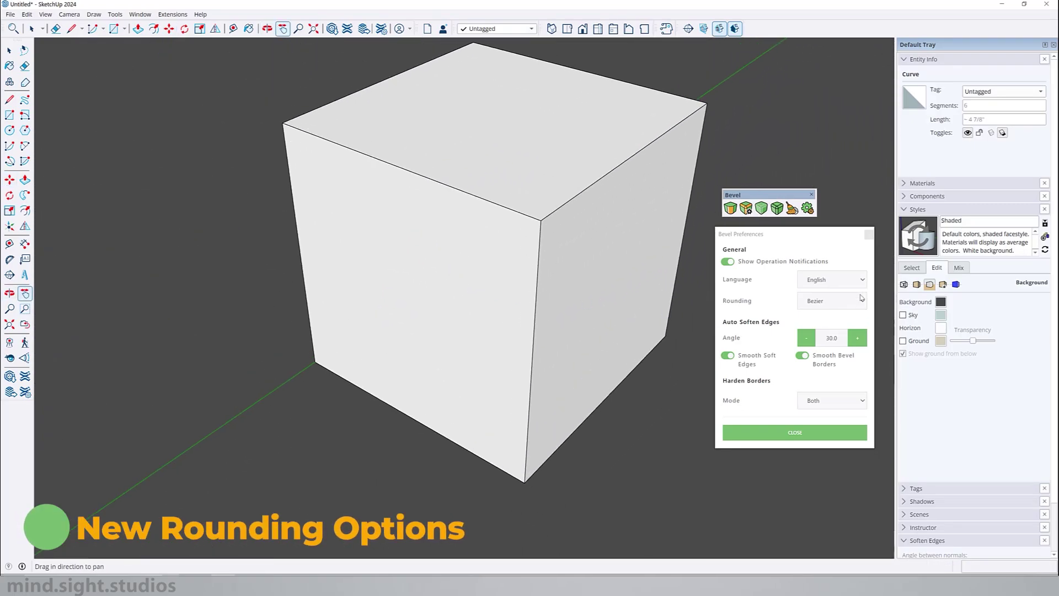
left_click(854, 300)
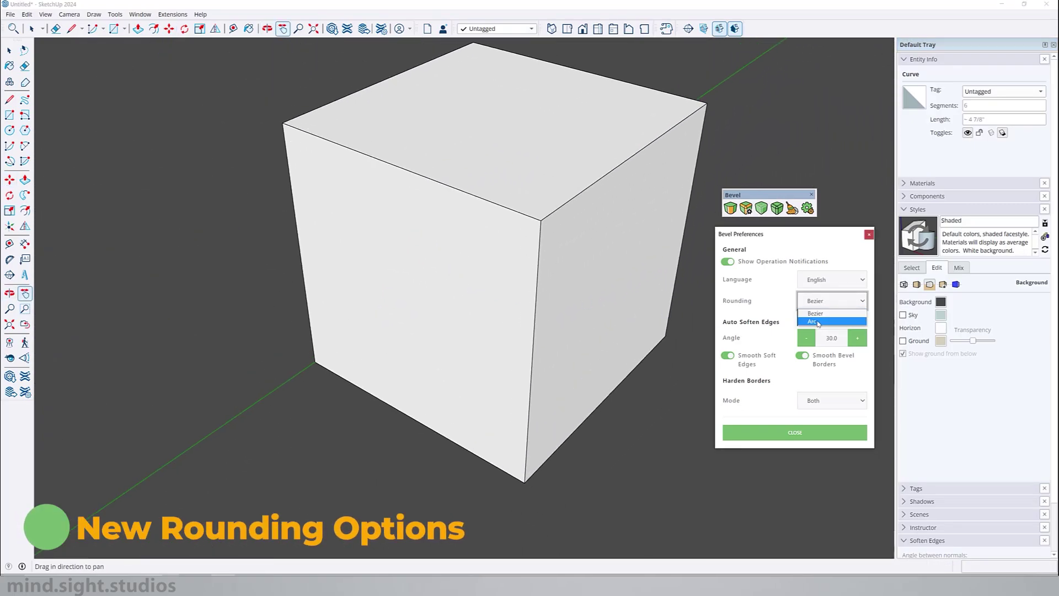
left_click(818, 321)
Bevel the second cube's upper side edge with a 3" radius and 6 segments.
left_click(730, 208)
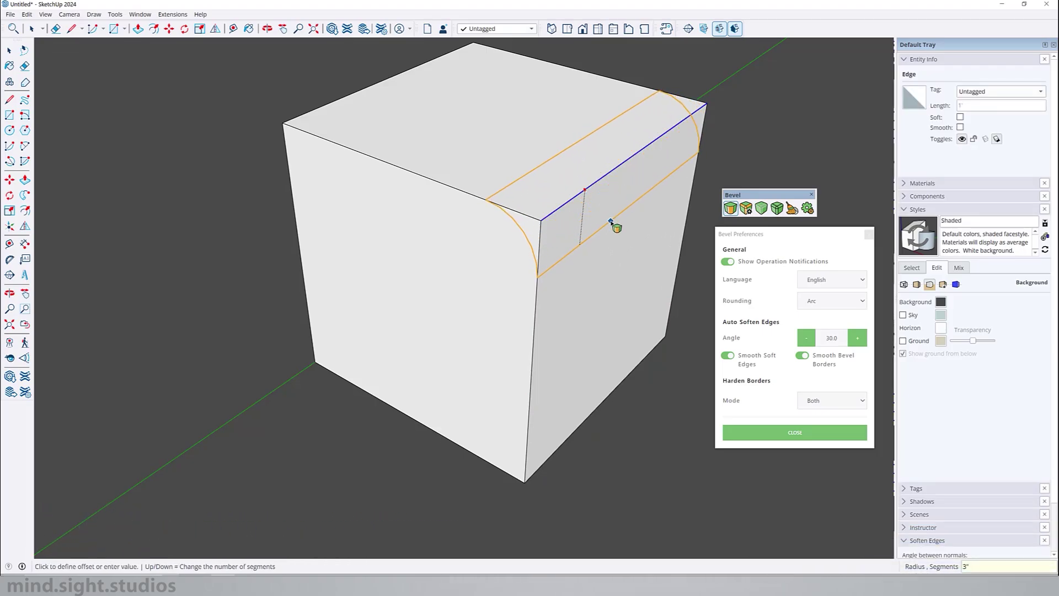
type("3,6")
key("Return")
Select the second cube's bevel end arc, check its radius, and copy it onto the cube's front face, about 3 9/16" away.
key("space")
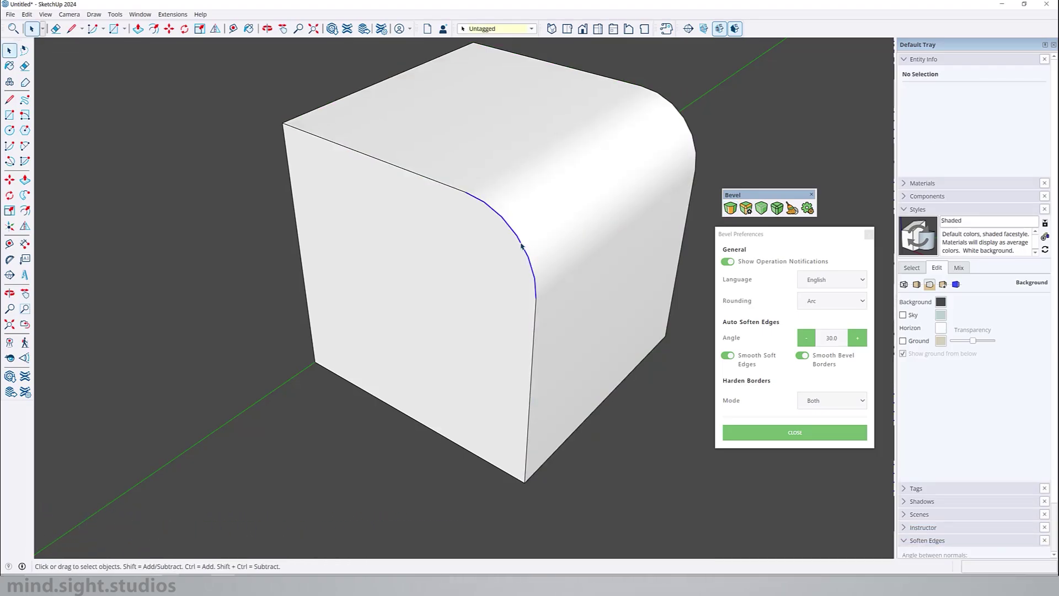
left_click(520, 246)
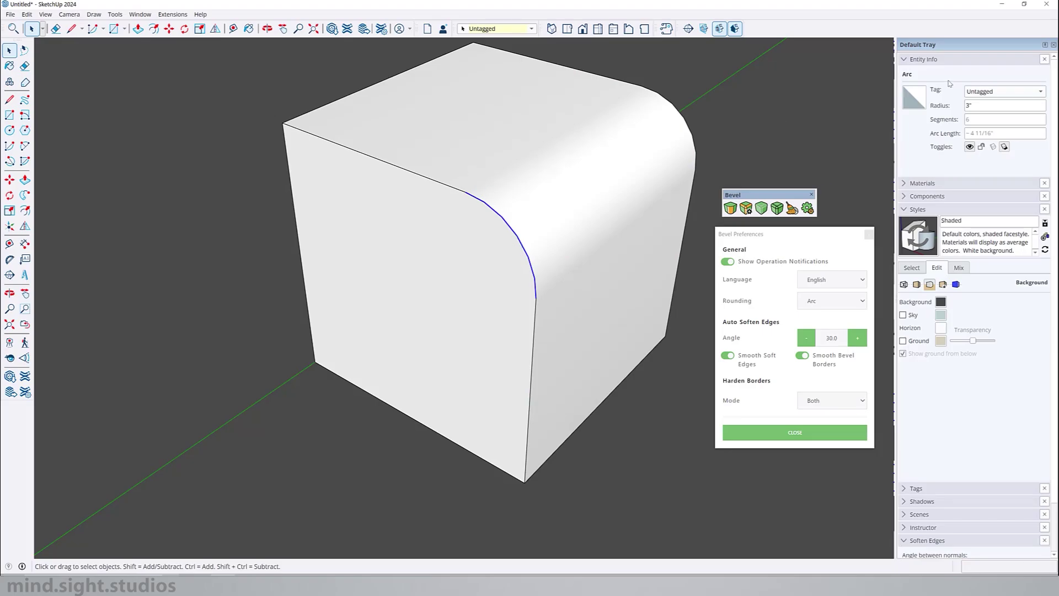
left_click_drag(984, 106, 938, 105)
middle_click_drag(608, 212, 629, 157)
scroll(629, 157, "down", 2)
scroll(636, 151, "up", 4)
middle_click_drag(483, 270, 494, 260)
key("m")
key("ctrl")
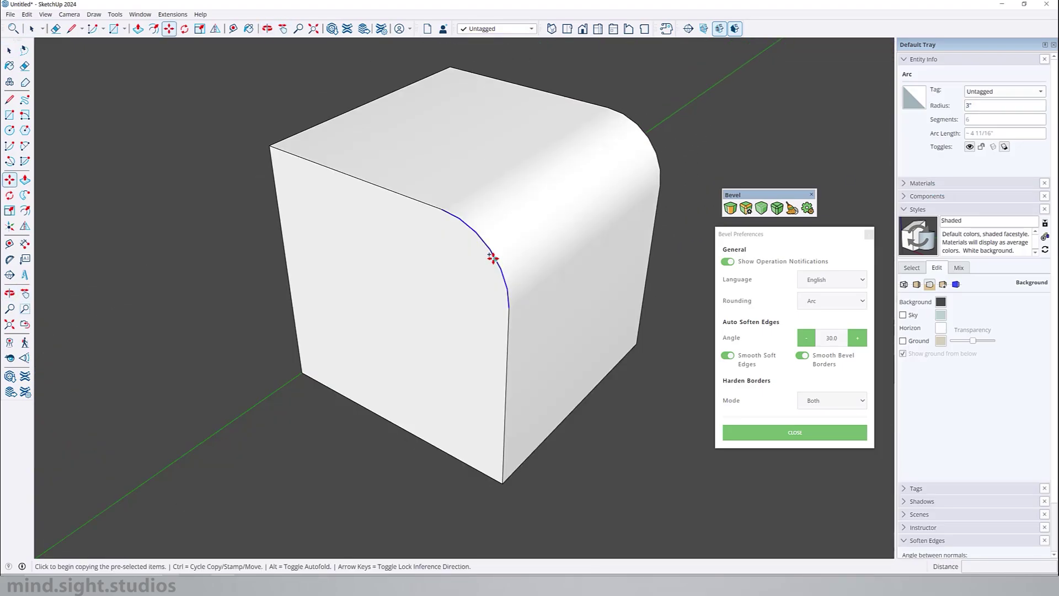
left_click(496, 259)
left_click(430, 307)
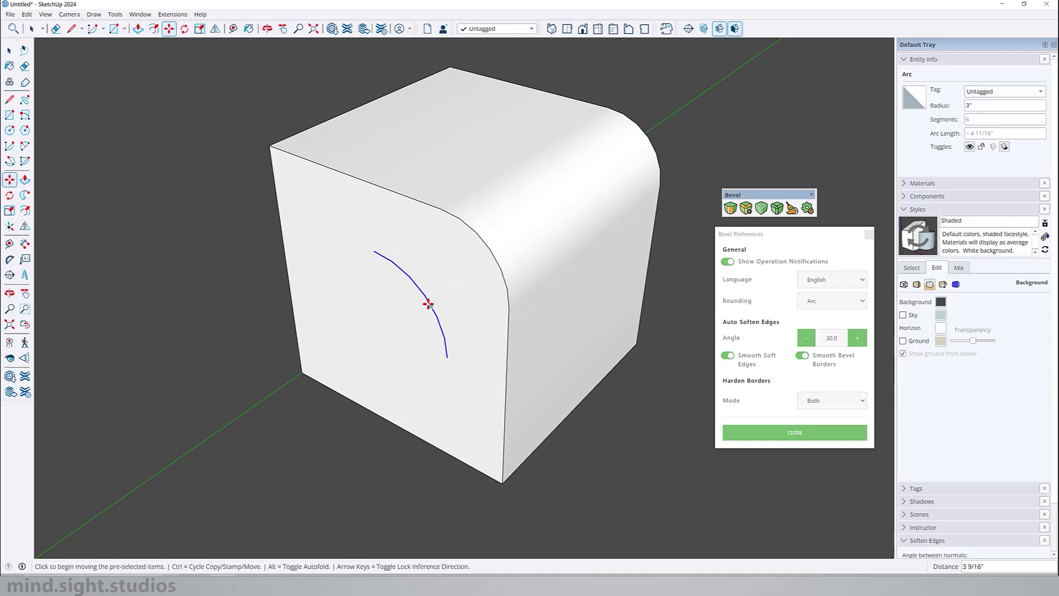
Set the copied arc's segment count to 12 and finally to 20, checking its smoothness up close.
left_click(976, 119)
type("12")
key("Return")
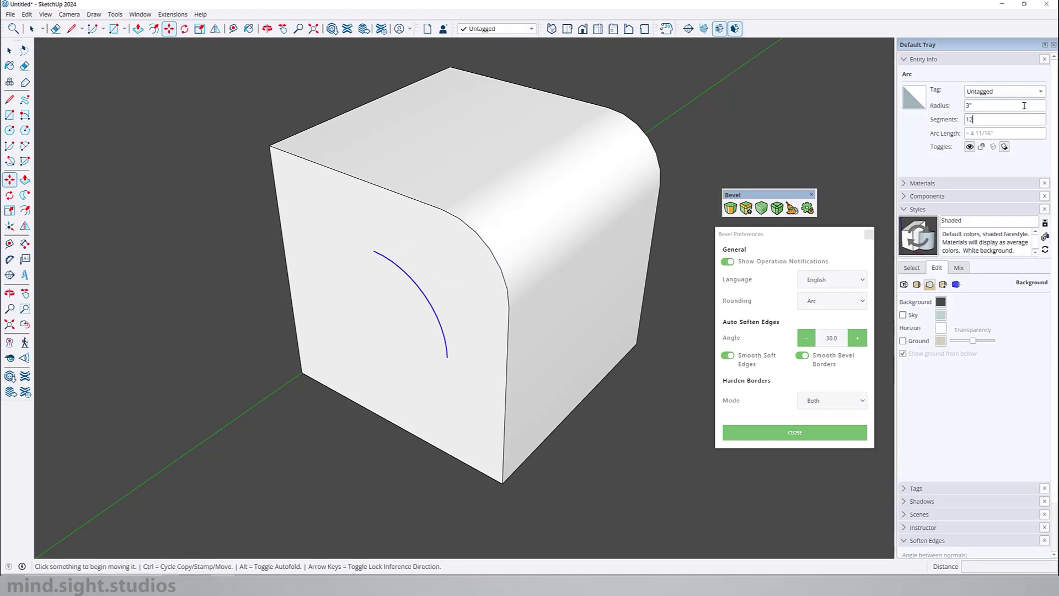
type("20")
key("Return")
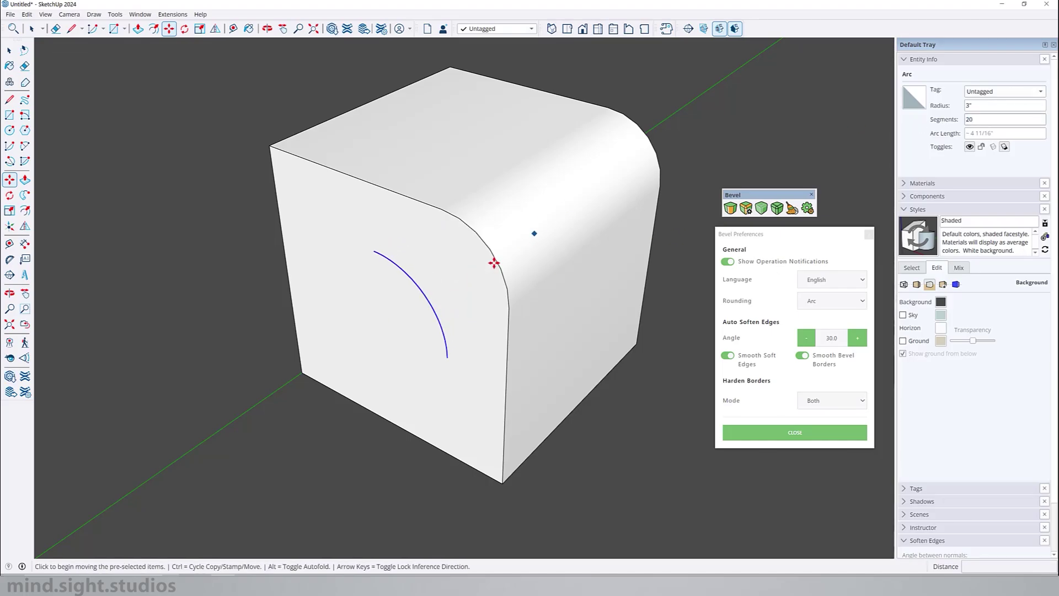
scroll(489, 326, "up", 5)
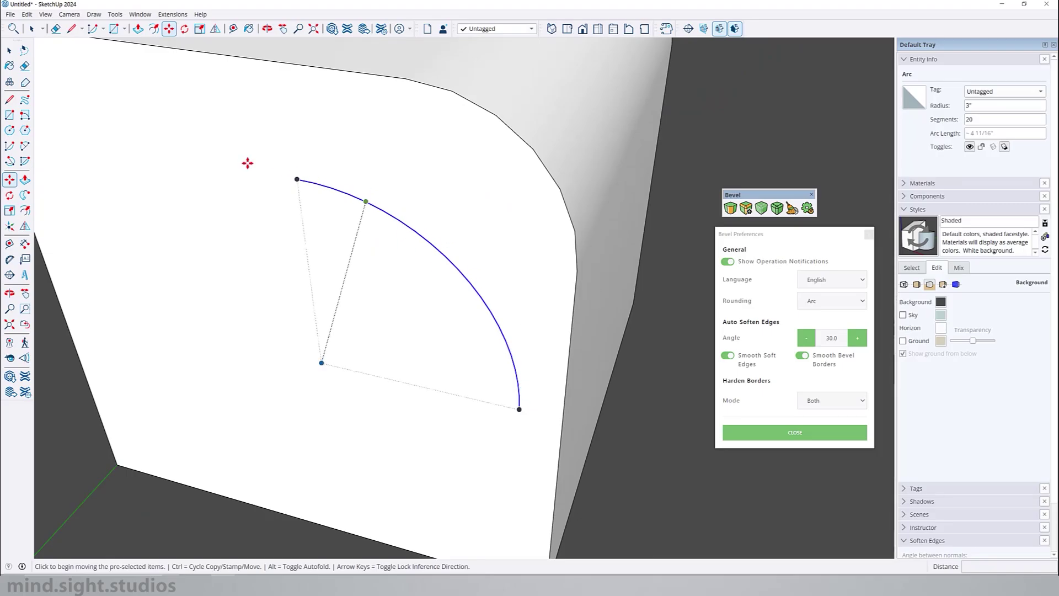
middle_click_drag(545, 352, 338, 378)
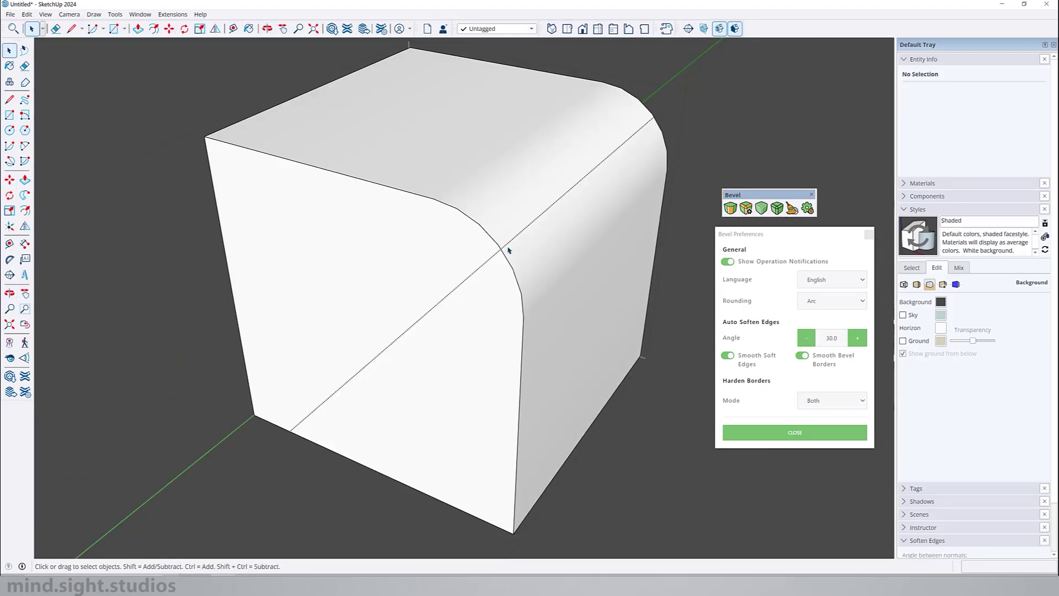
Compare the context commands for the second cube's arc edge, such as Find Center, with those for the first cube's bevel curve.
left_click(504, 255)
right_click(504, 255)
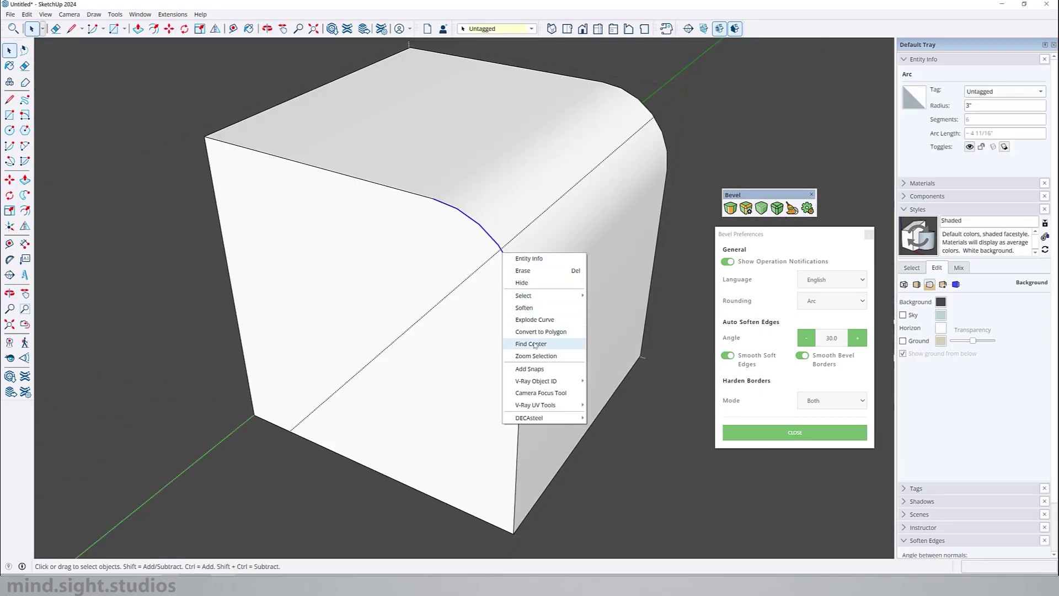
left_click(467, 295)
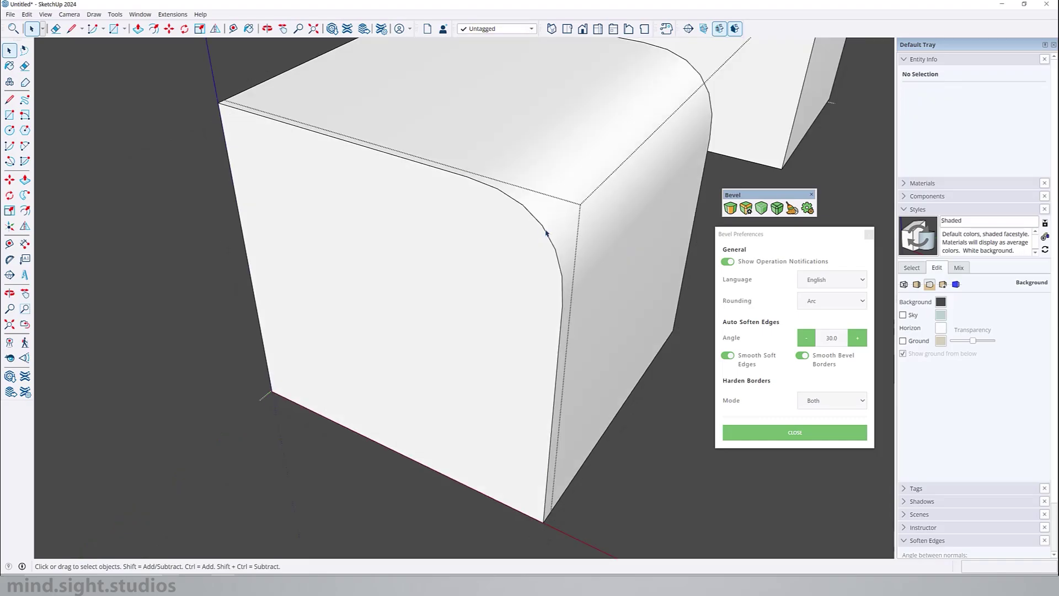
left_click(545, 231)
right_click(546, 232)
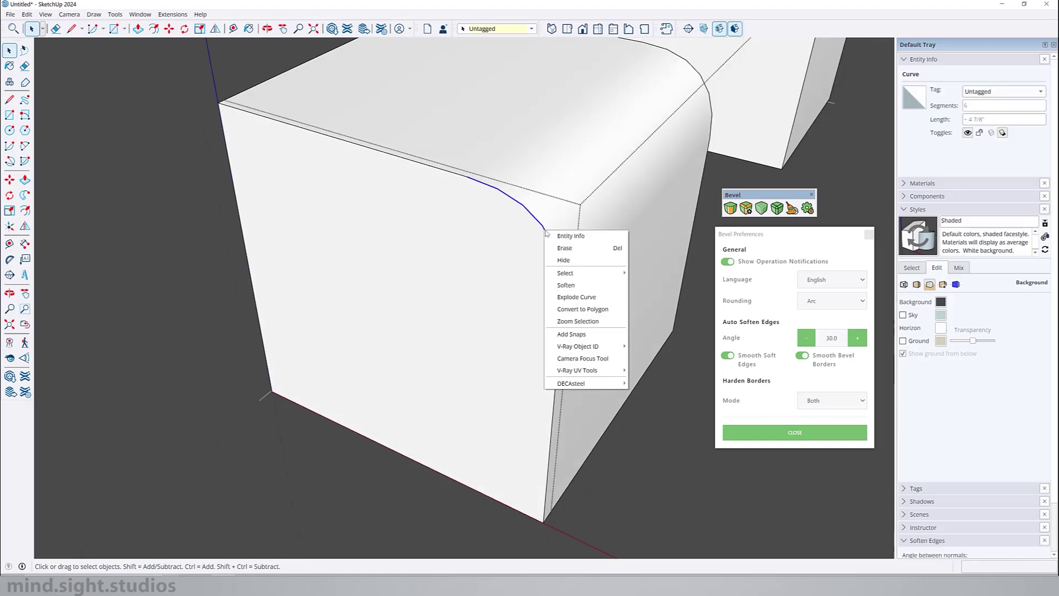
mouse_move(575, 347)
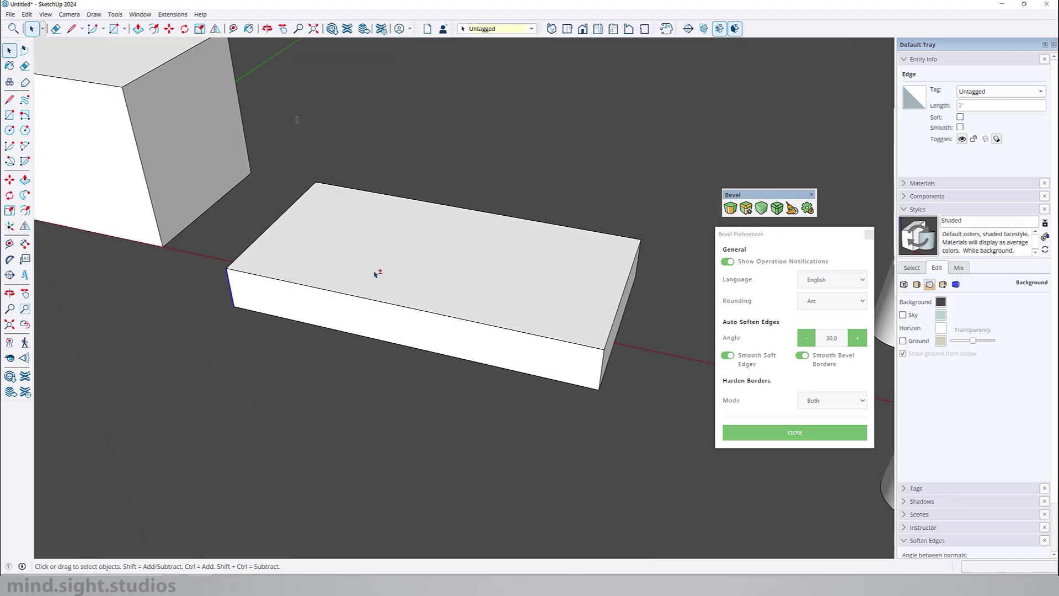
Select the four vertical corner edges of the flat box and round them with a 16-segment bevel.
left_click_drag(620, 230, 649, 284, "shift")
left_click_drag(580, 325, 625, 423, "shift")
left_click(730, 208)
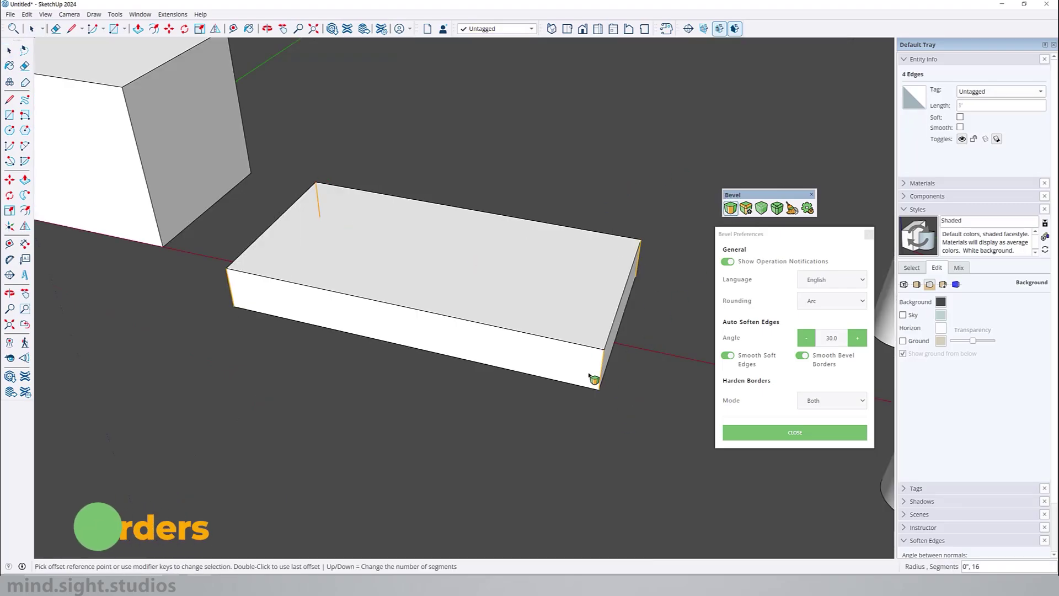
scroll(591, 375, "up", 3)
left_click(609, 369)
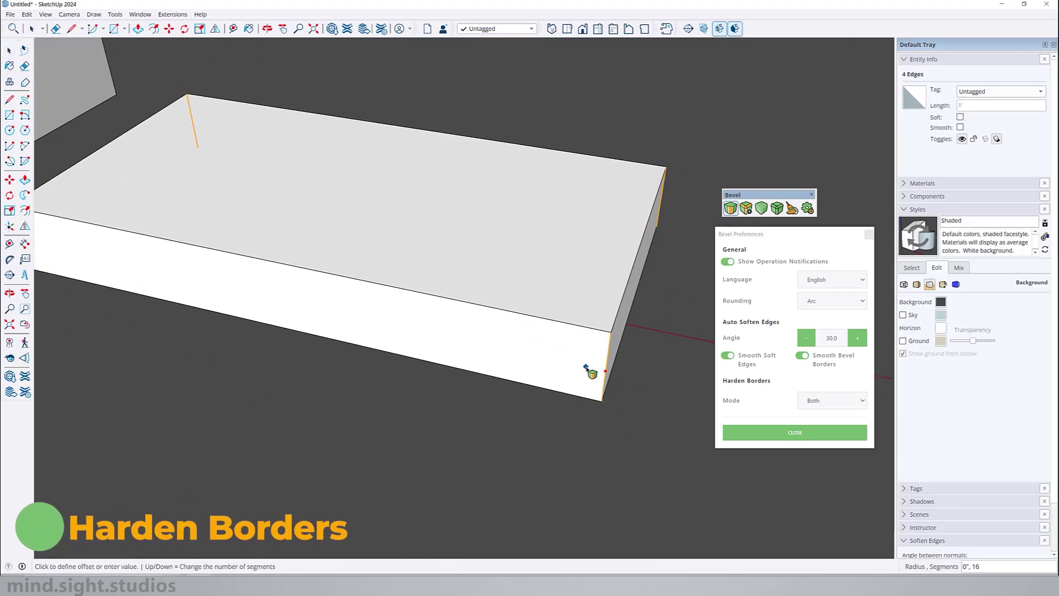
left_click(613, 328)
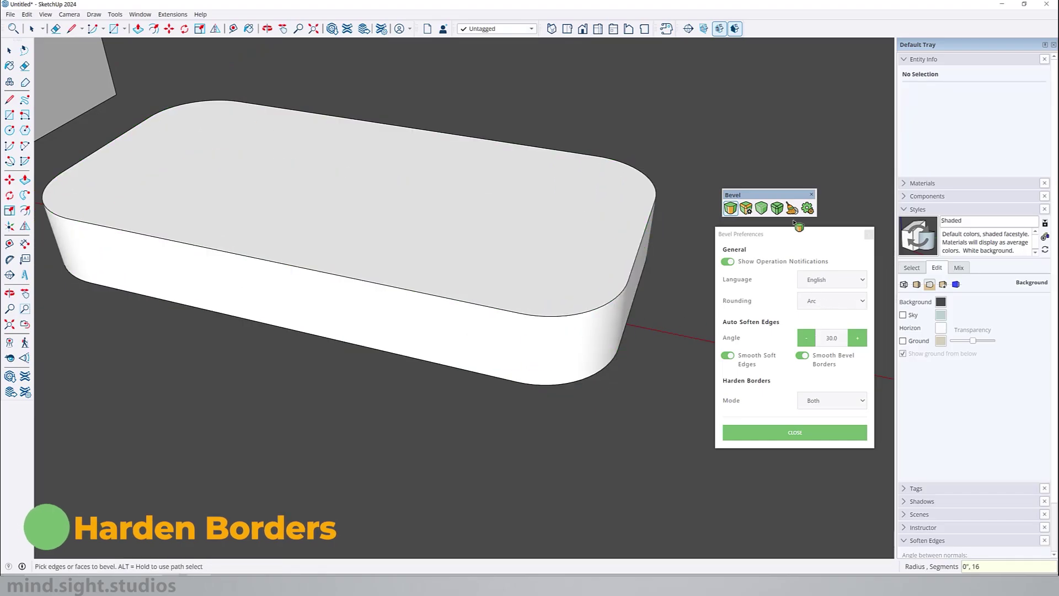
Harden the bevel borders of the flat box with rounded vertical corners, using the Both mode.
left_click_drag(768, 198, 762, 199)
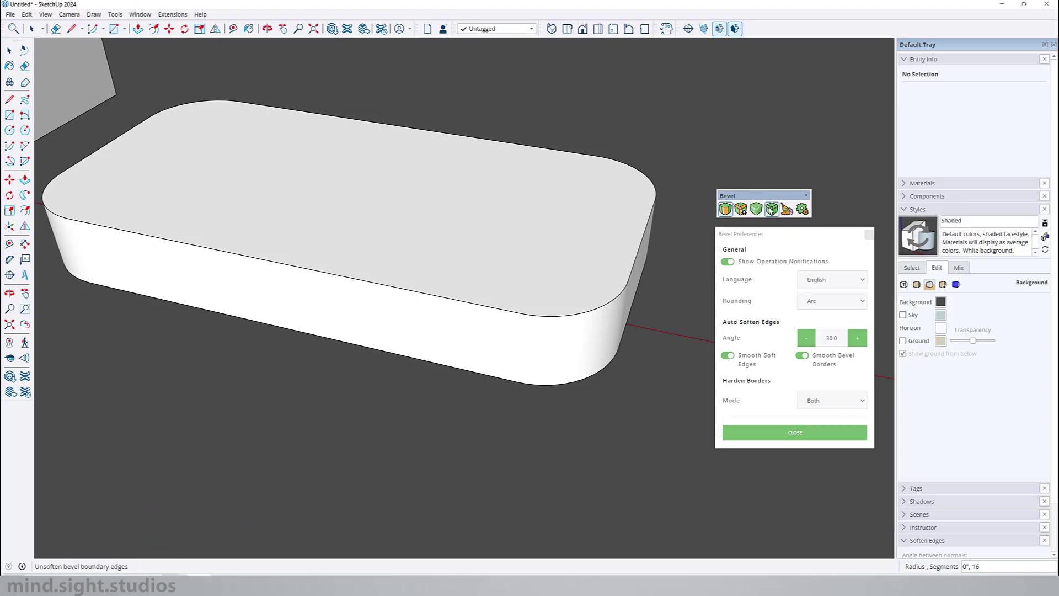
left_click(772, 208)
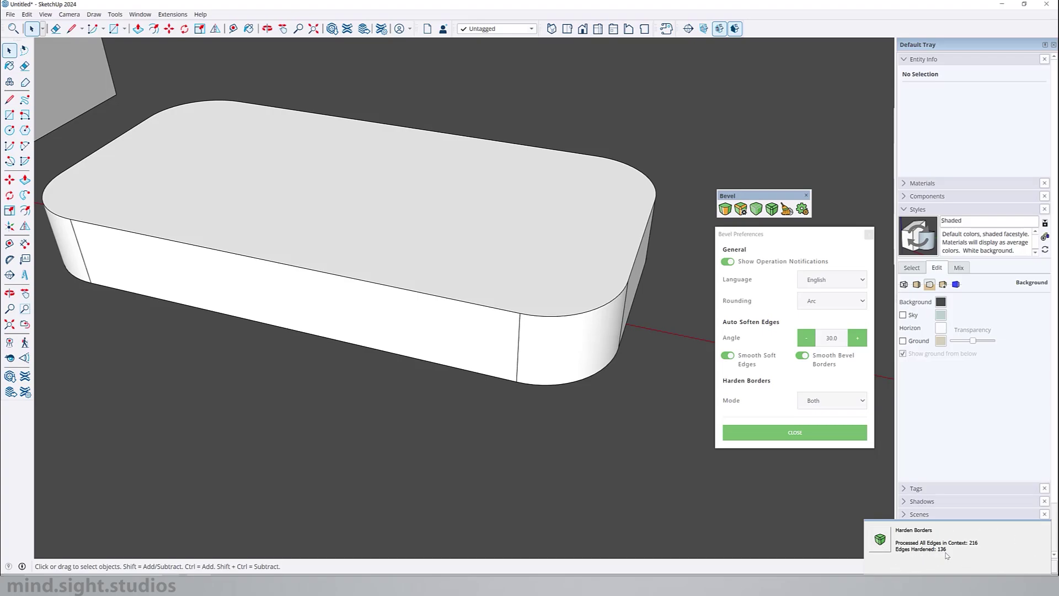
middle_click_drag(609, 373, 455, 359)
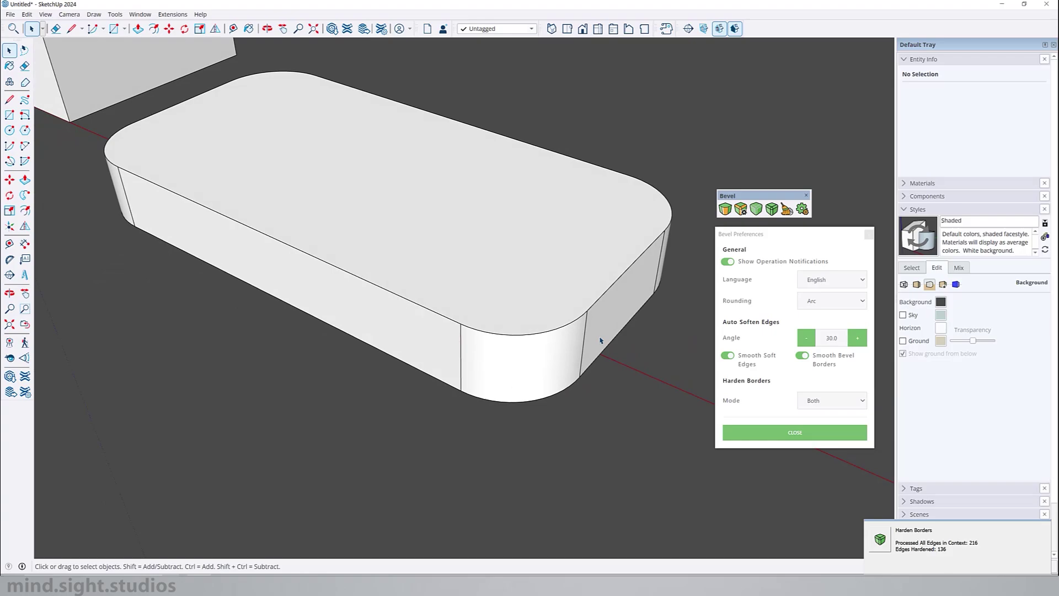
scroll(601, 341, "up", 1)
left_click(772, 209)
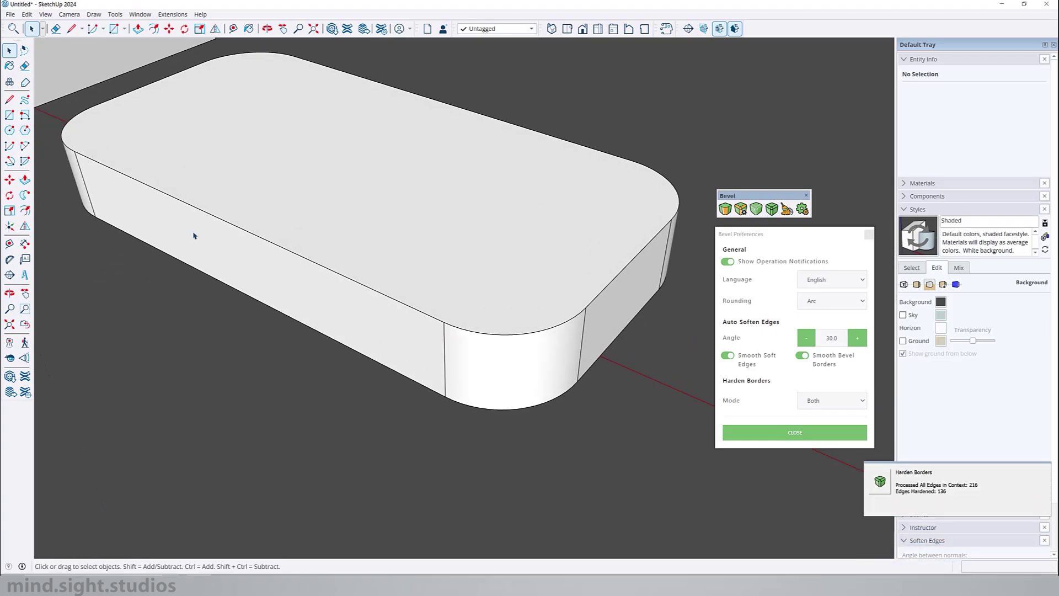
Dimension the flat box's long top front edge and the two vertical border edges beside its near rounded corner.
left_click(24, 243)
left_click(445, 342)
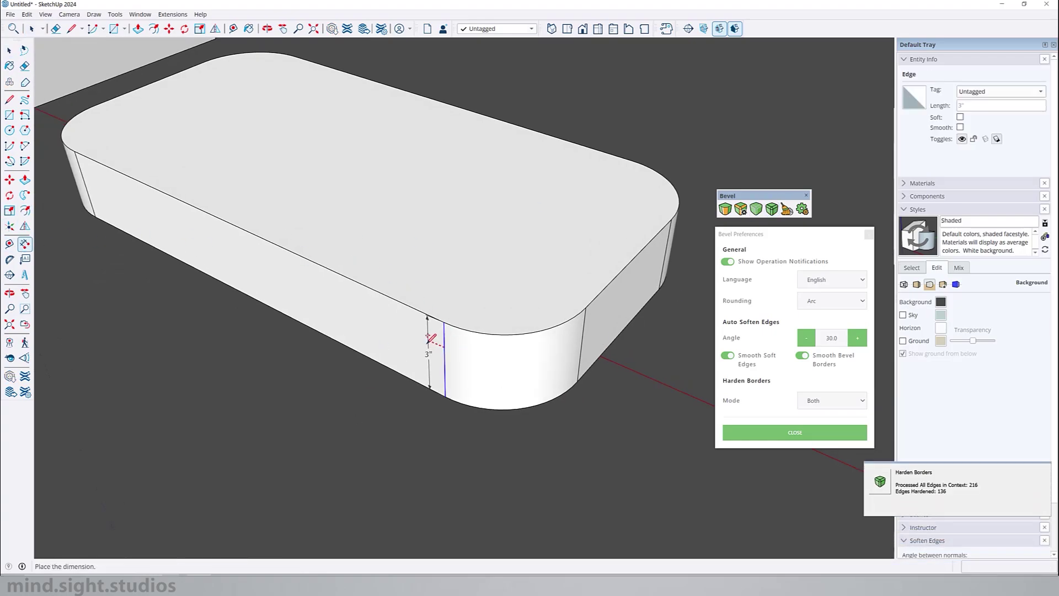
left_click(428, 337)
left_click(375, 287)
left_click(397, 264)
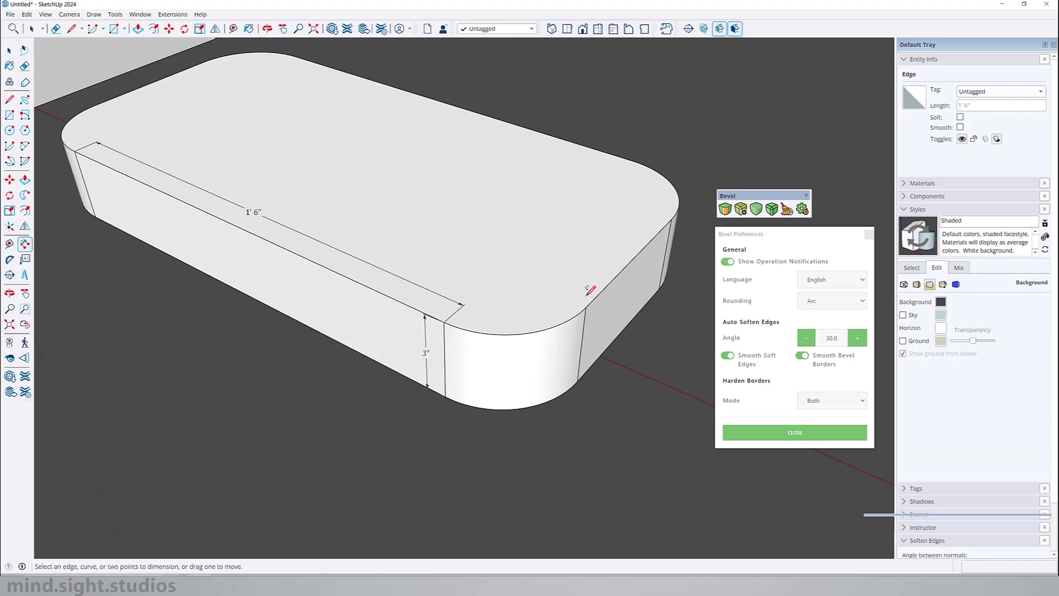
left_click(585, 317)
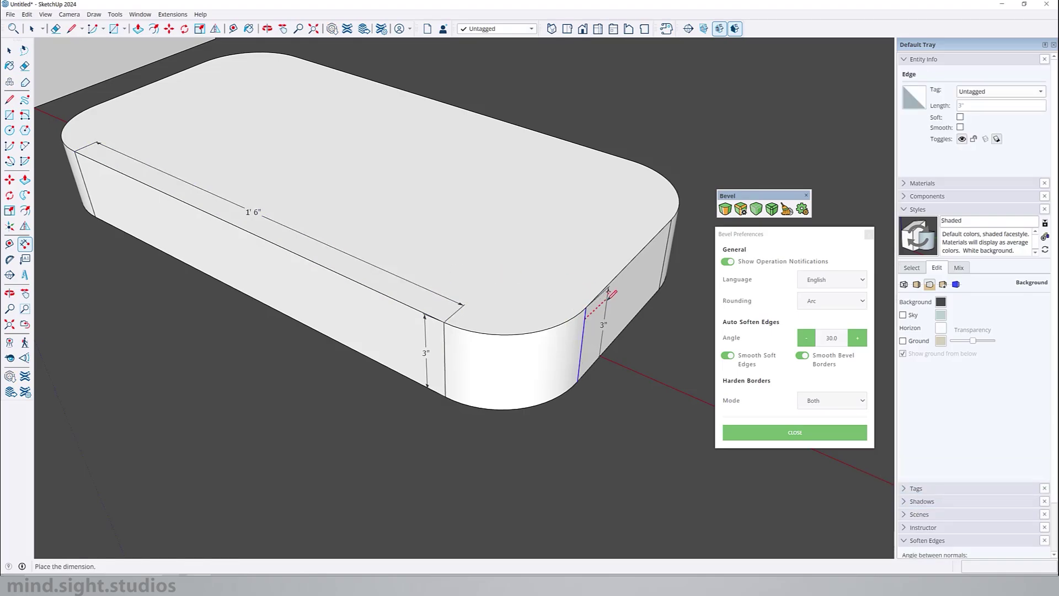
left_click(611, 294)
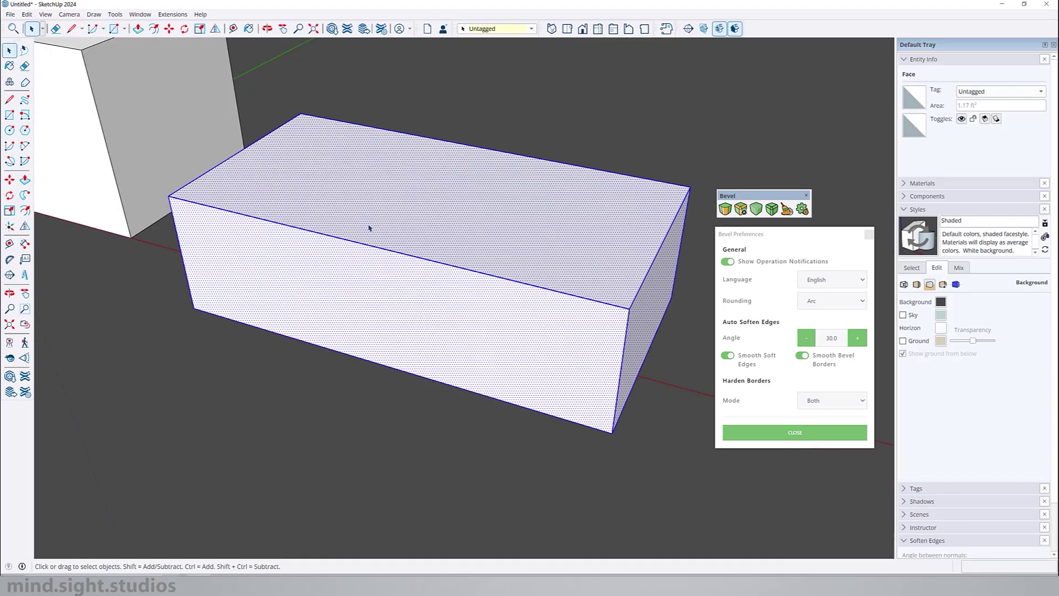
Bevel all edges of the selected sharp-edged box with a radius of about 3/4" and 16 segments.
left_click(725, 209)
scroll(616, 313, "up", 5)
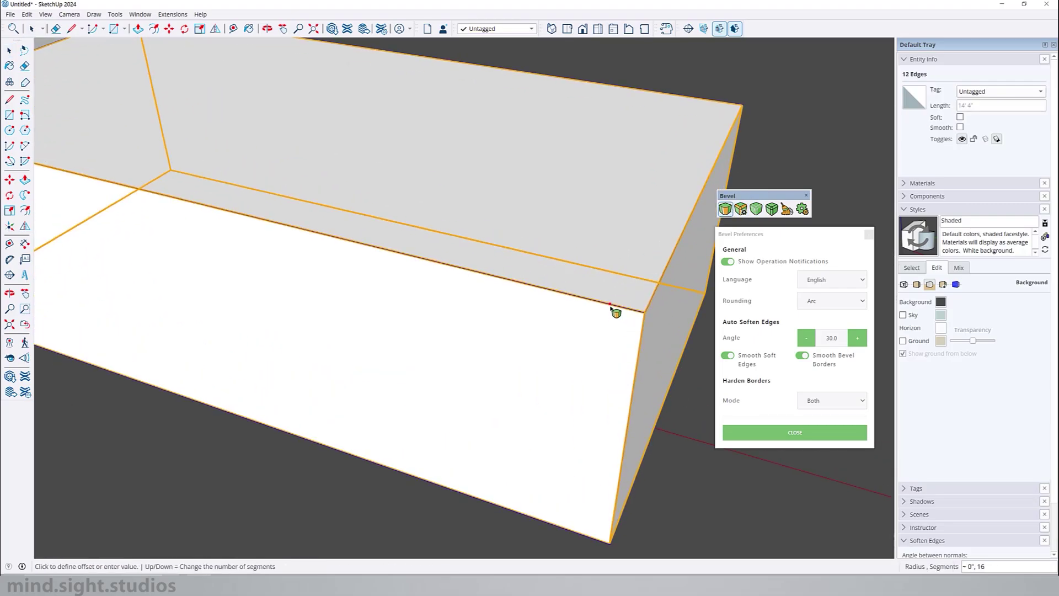
left_click(610, 319)
middle_click_drag(585, 326, 538, 338)
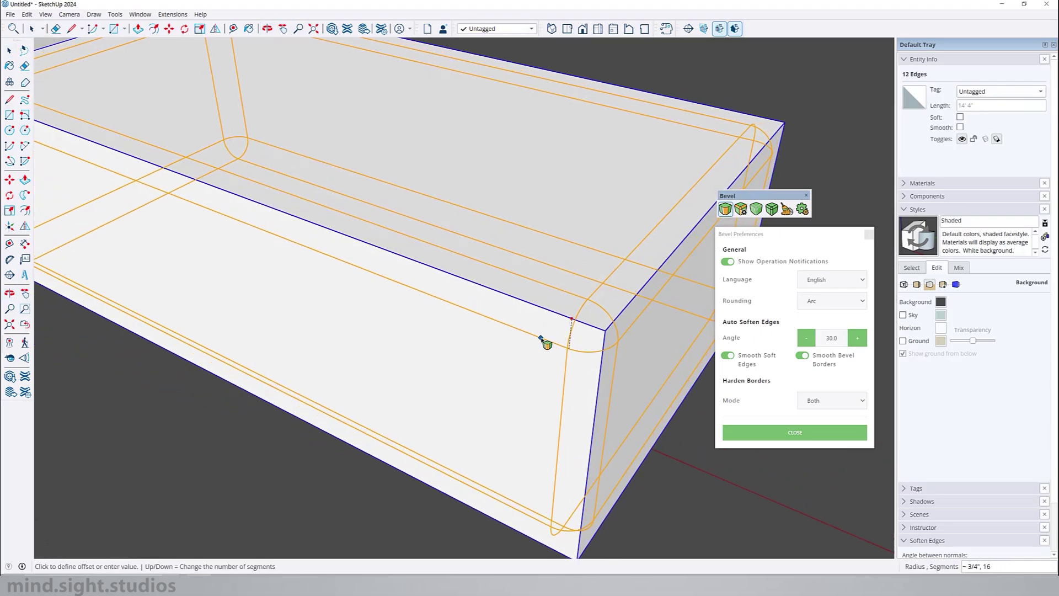
left_click(540, 337)
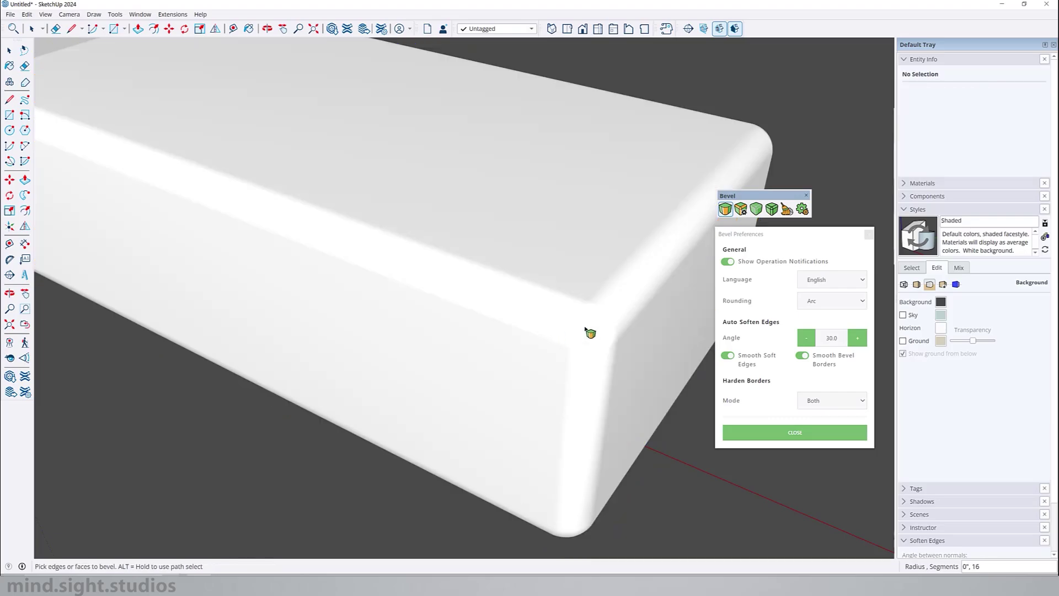
Clear the selection and harden the borders of the fully beveled box in Both mode.
scroll(599, 280, "down", 3)
middle_click_drag(576, 280, 599, 281)
key("space")
left_click(598, 280)
left_click(698, 356)
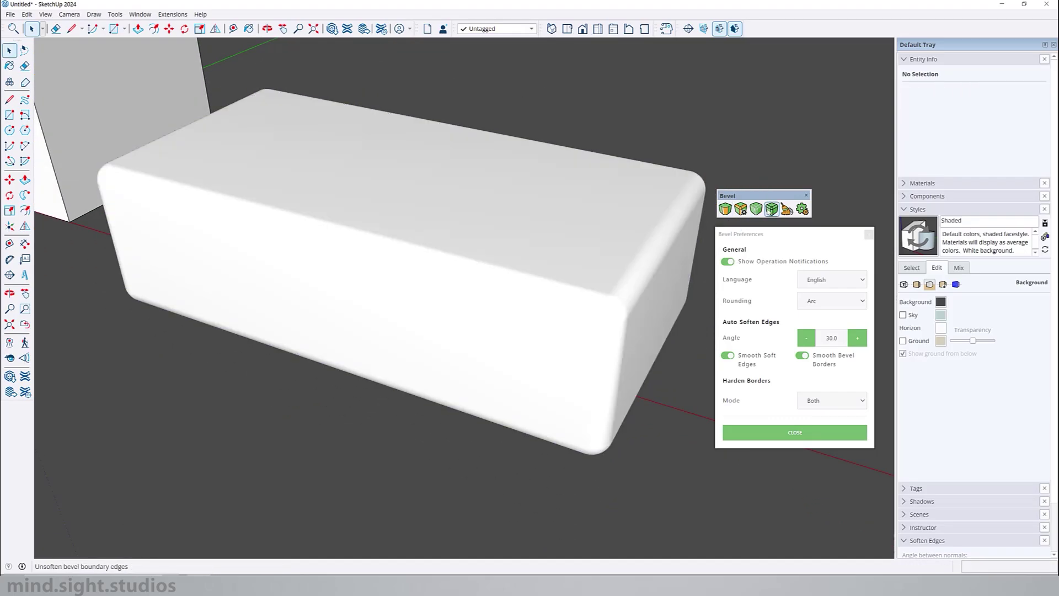
left_click(771, 209)
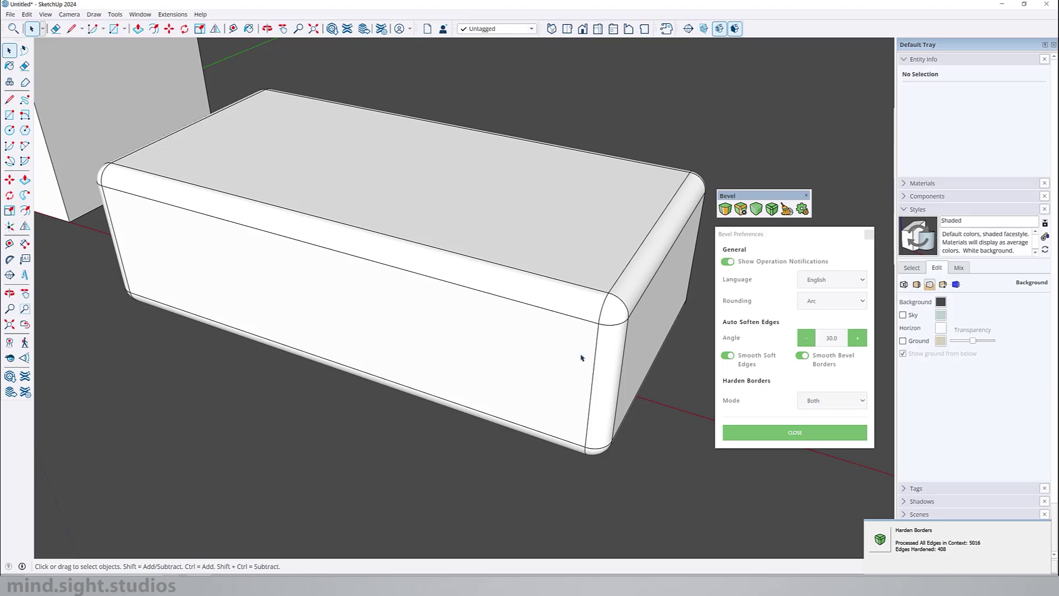
Select an arc bordering the box's rounded corner patch to check its arc properties.
scroll(581, 357, "up", 6)
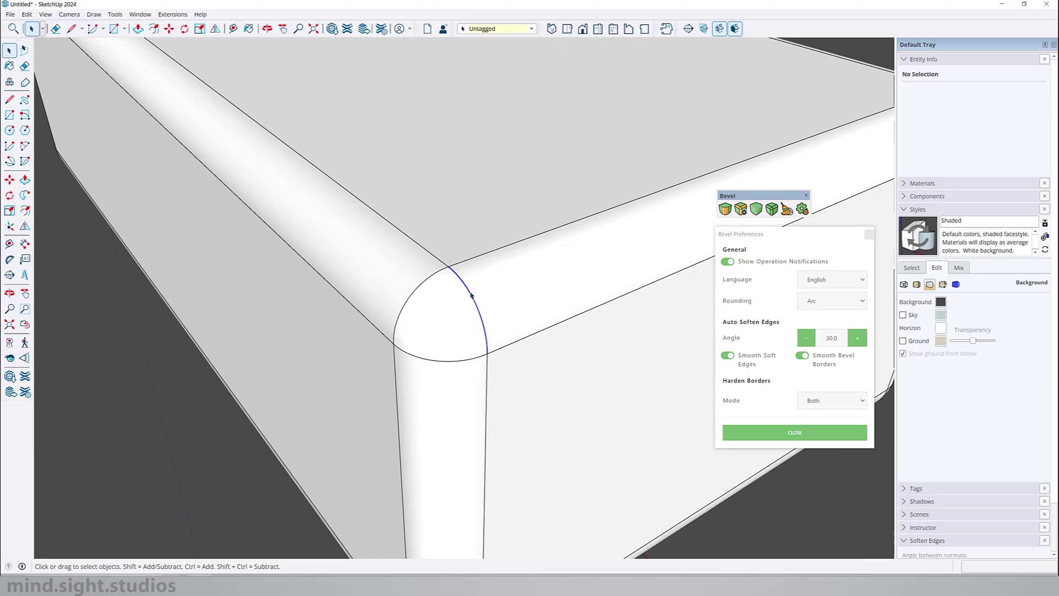
left_click(471, 295)
scroll(648, 329, "down", 5)
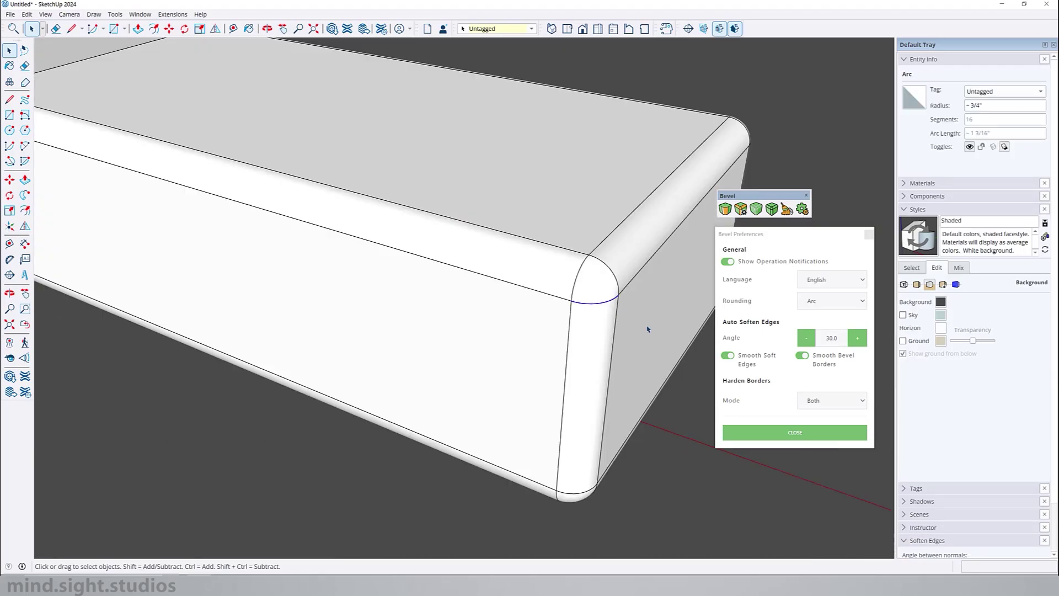
Set the Harden Borders mode to Bevel Borders, apply it to the beveled box, and select the continuous bevel surface to examine it.
left_click(852, 406)
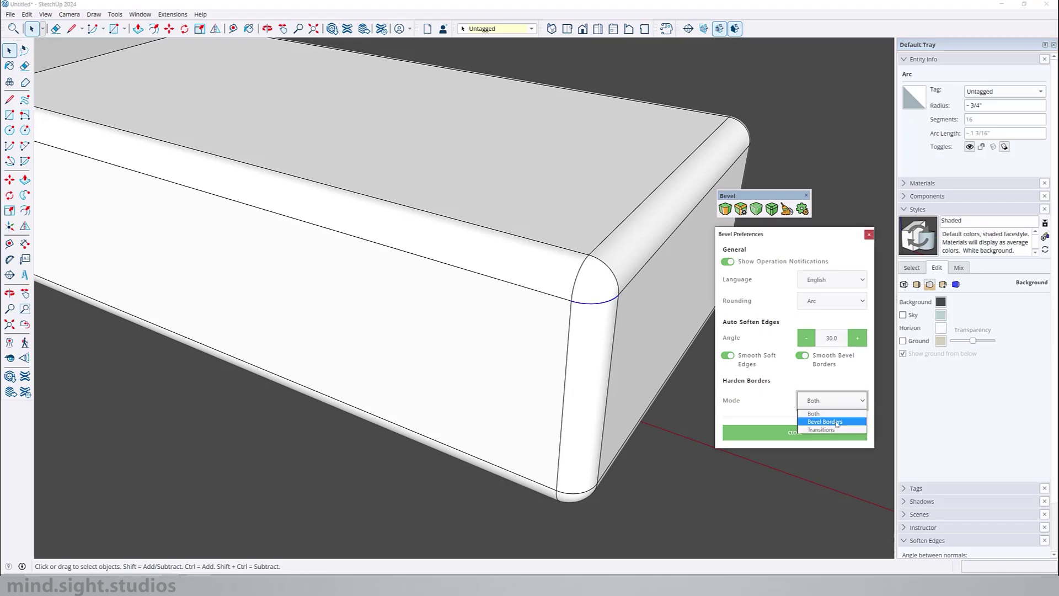
left_click(773, 212)
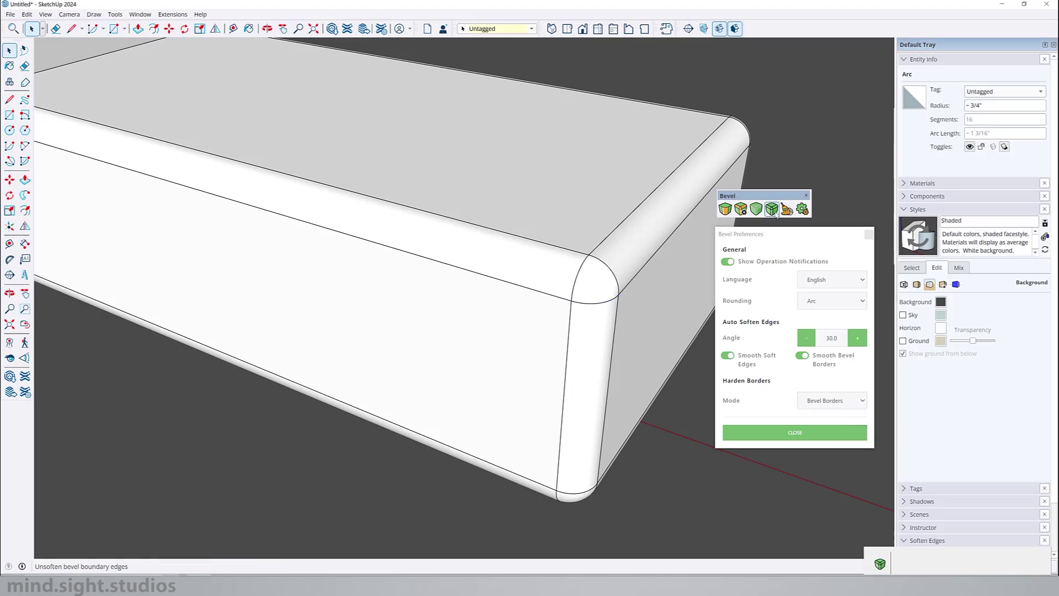
left_click(656, 421)
left_click(598, 331)
middle_click_drag(589, 339, 660, 267)
scroll(659, 267, "down", 2)
middle_click_drag(560, 220, 692, 259)
scroll(312, 383, "up", 3)
middle_click_drag(419, 353, 317, 246)
scroll(316, 246, "down", 3)
scroll(701, 293, "up", 3)
Switch the Harden Borders mode to Transitions, apply it to the selected bevel surface, and select a corner patch to examine it.
left_click(844, 401)
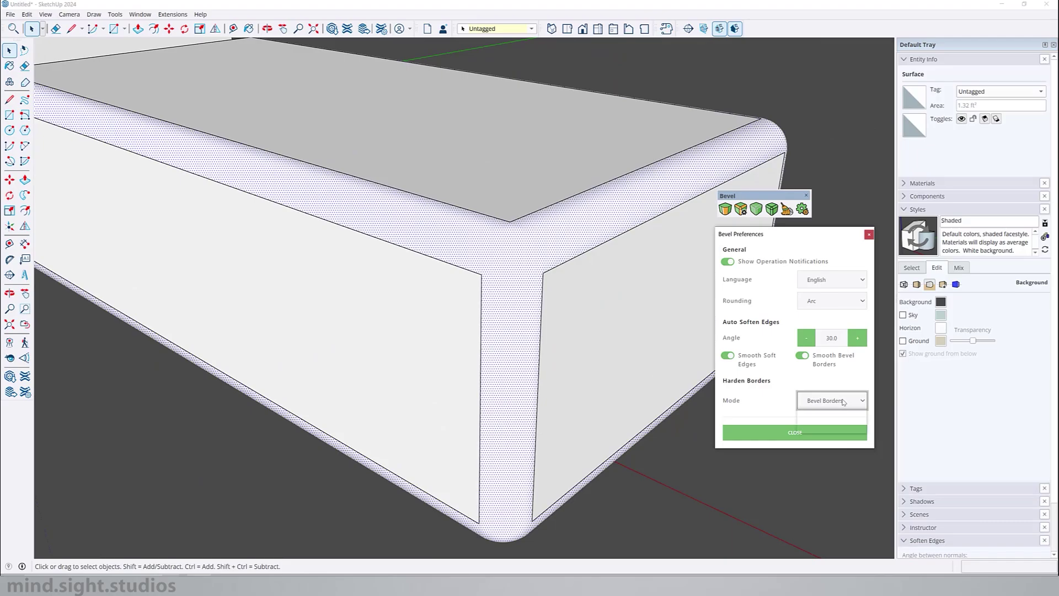
left_click(829, 430)
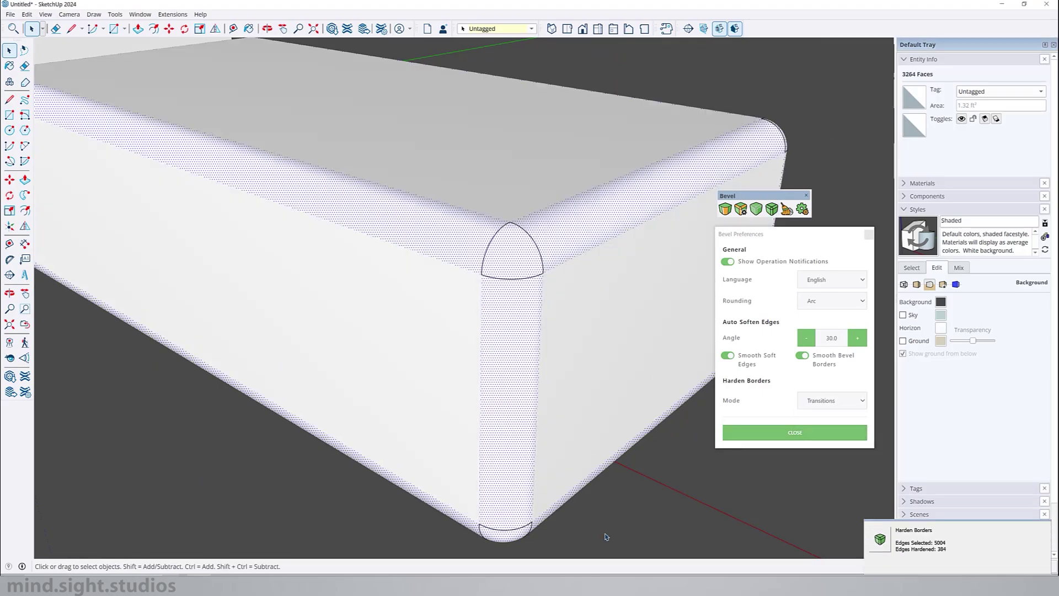
scroll(495, 258, "down", 2)
middle_click_drag(574, 375, 579, 298)
left_click(536, 342)
middle_click_drag(375, 276, 478, 317)
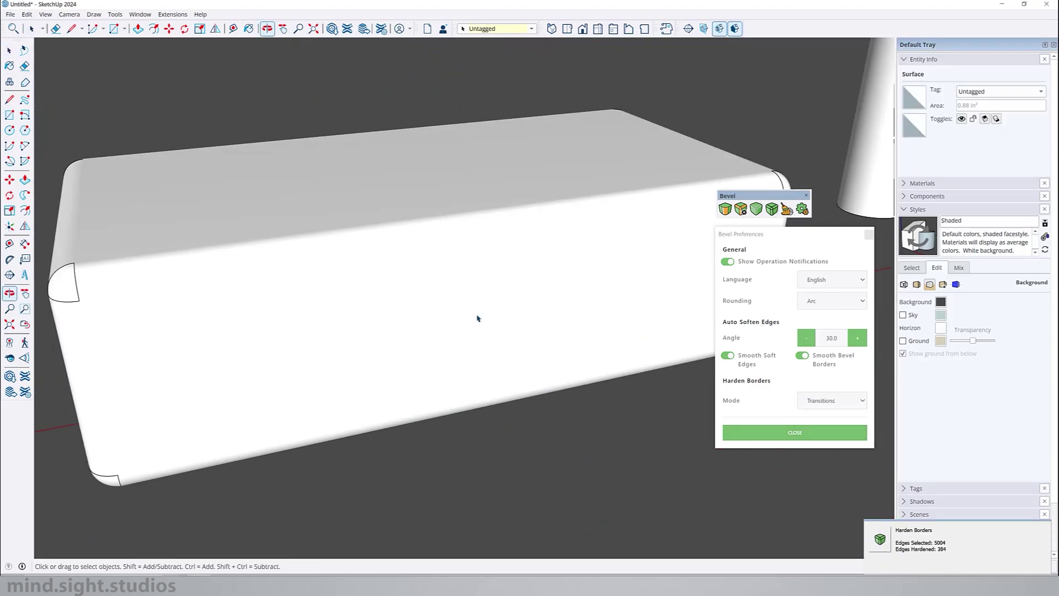
middle_click_drag(264, 287, 299, 287)
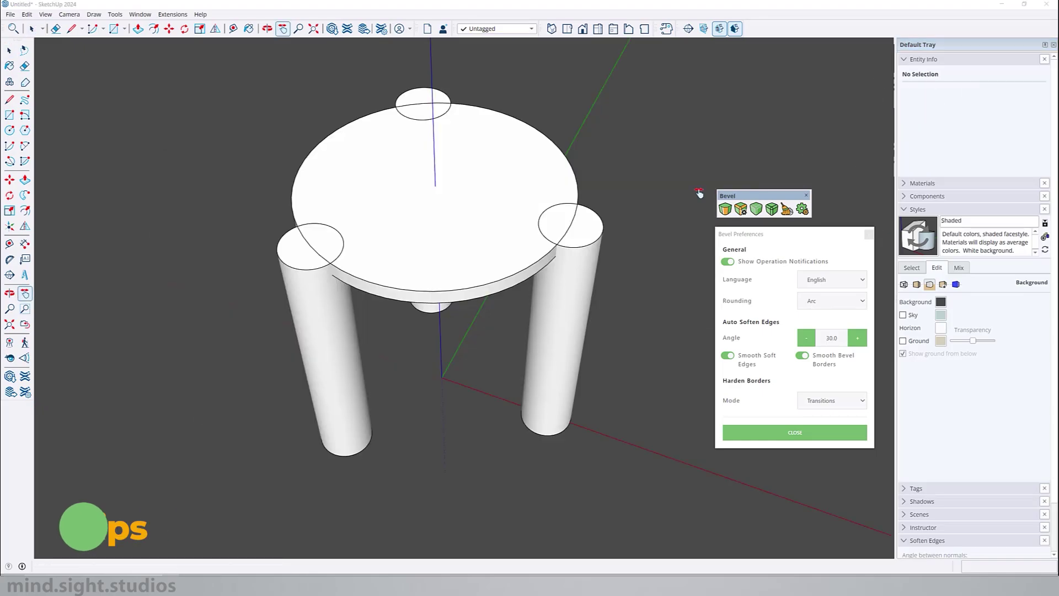
Cut leg notches in the round stool top by pushing the areas overlapped by the leg circles through its thickness.
mouse_move(498, 260)
middle_mouse_down()
mouse_move(643, 231)
mouse_move(402, 255)
mouse_move(489, 257)
middle_mouse_up()
left_click_drag(421, 281, 558, 198)
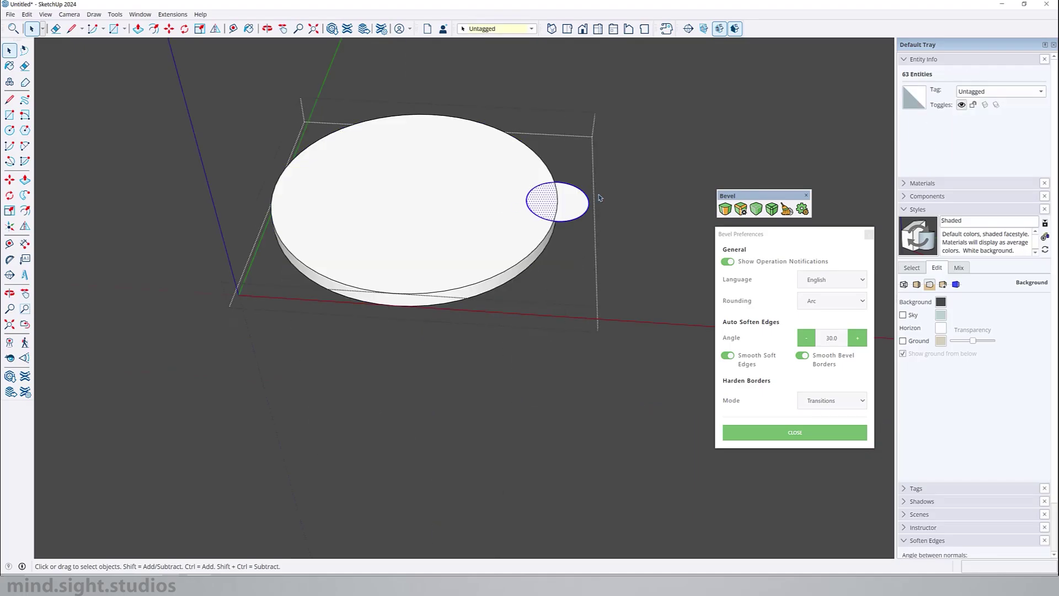
key("e")
key("p")
left_click(543, 203)
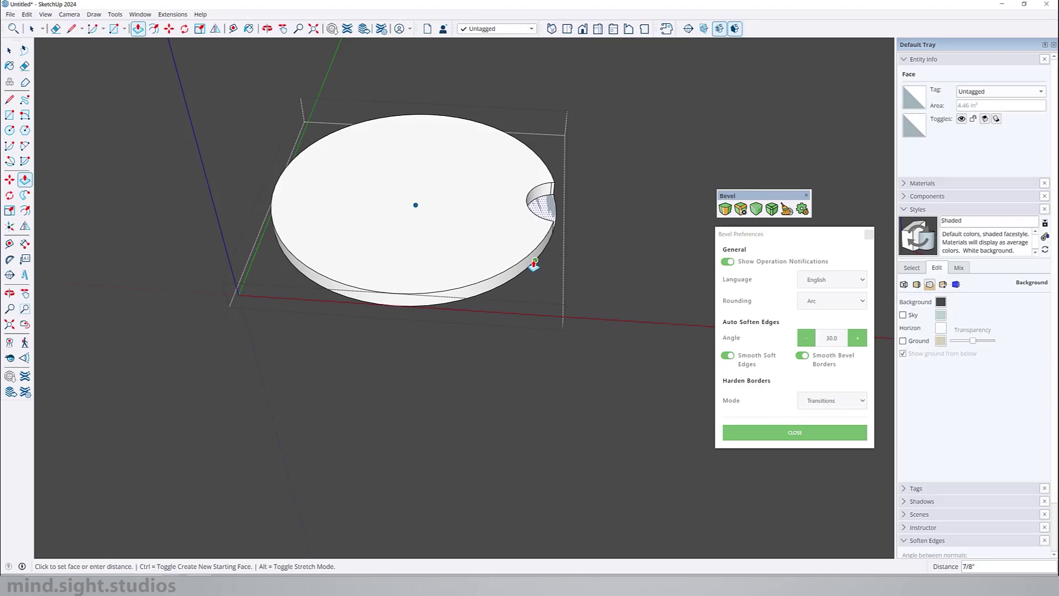
left_click(535, 264)
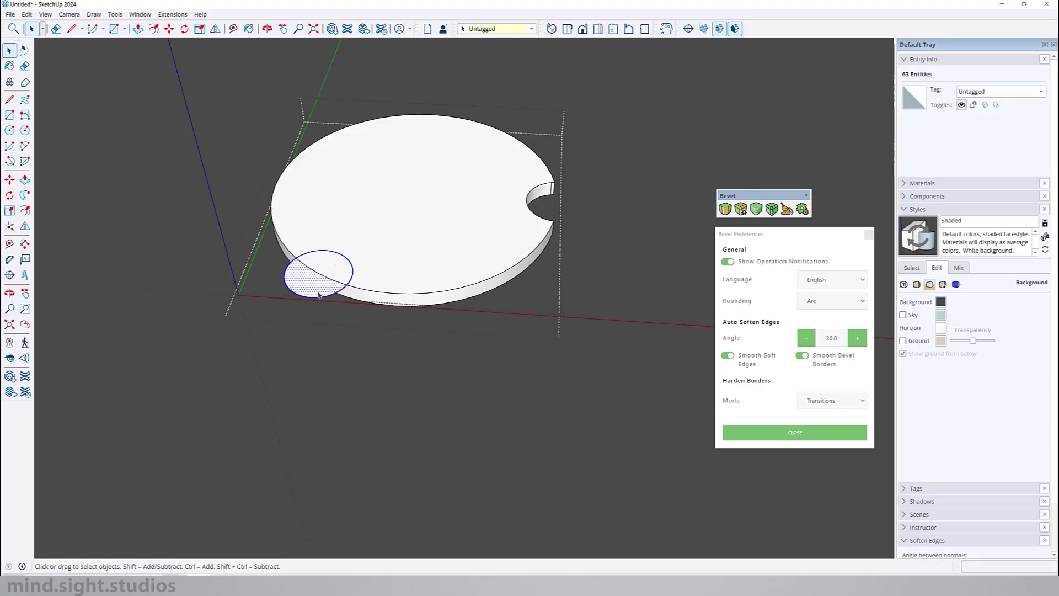
key("p")
double_click(315, 288)
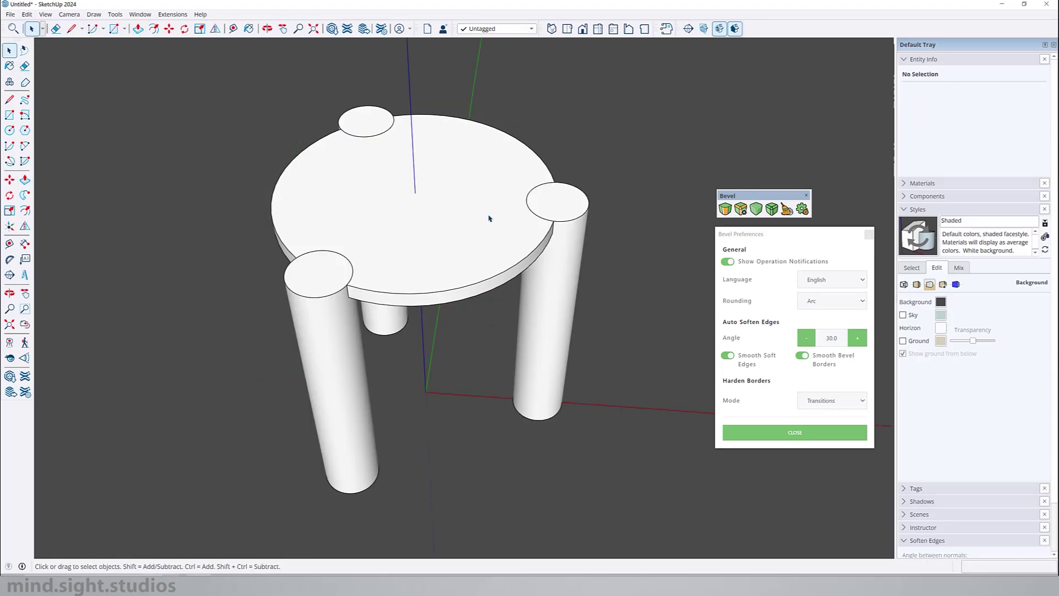
Open a stool leg for editing, bevel its top and bottom circular edges with a 1/8" radius and 6 segments, and check both ends.
middle_click_drag(488, 218, 273, 197)
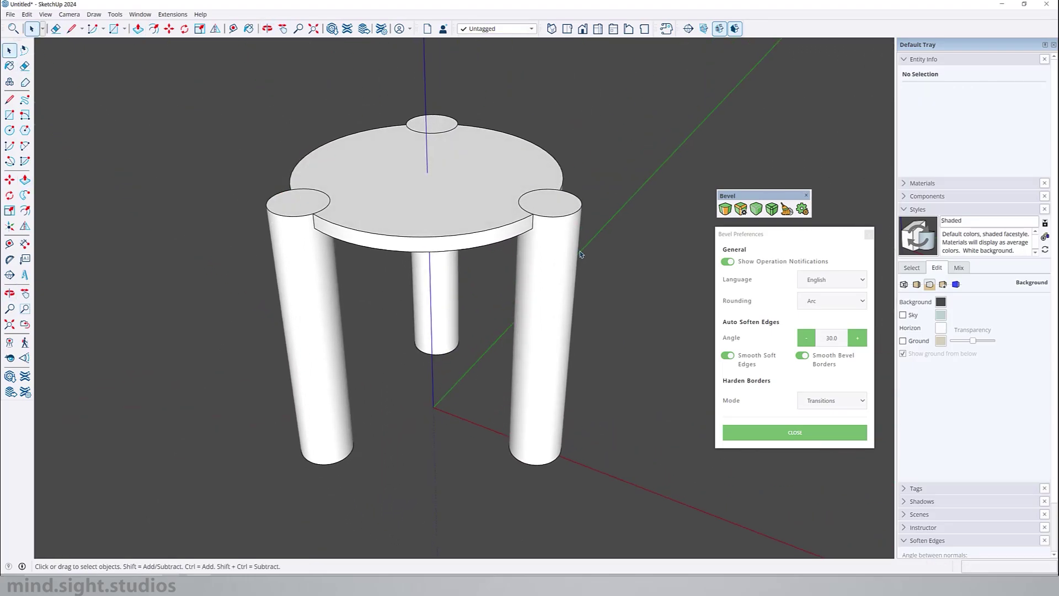
left_click(563, 253)
double_click(558, 253)
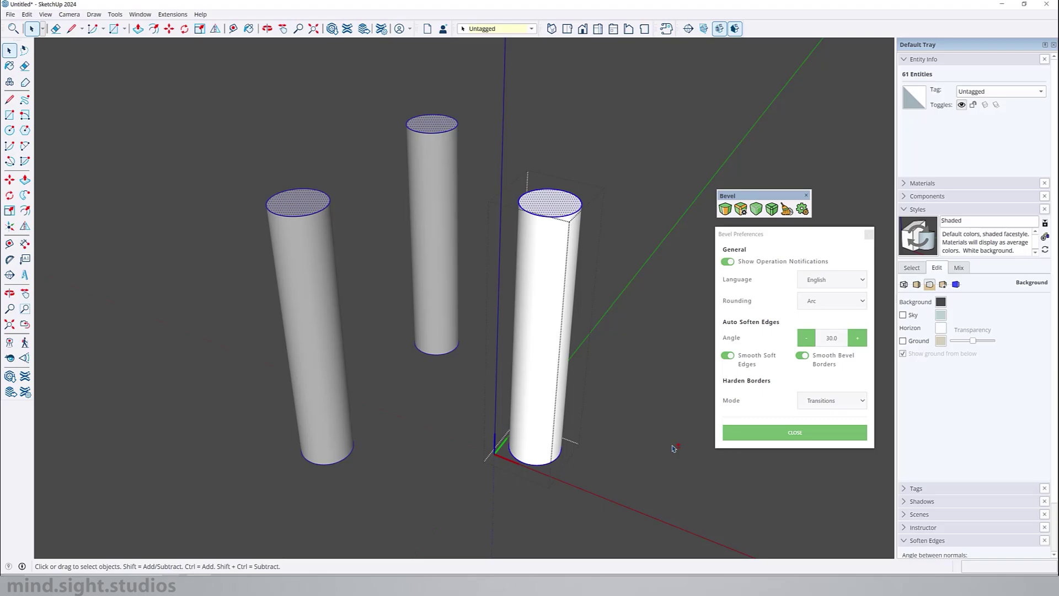
left_click(727, 213)
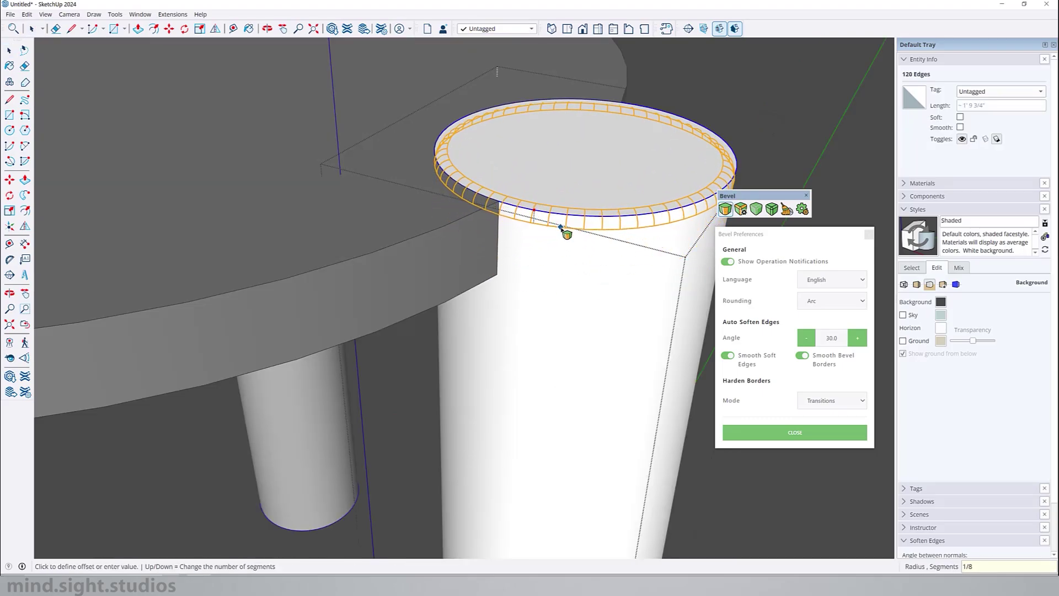
key("Return")
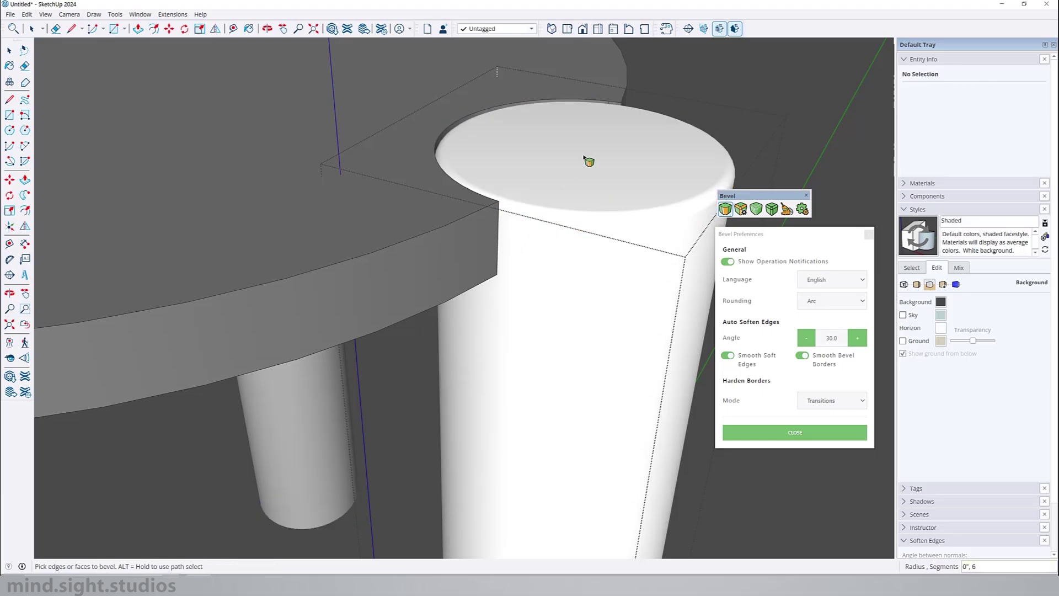
scroll(567, 182, "down", 5)
middle_click_drag(542, 388, 510, 128)
scroll(536, 493, "up", 2)
middle_click_drag(536, 494, 535, 428, "shift")
scroll(534, 429, "up", 4)
middle_click_drag(536, 309, 536, 386)
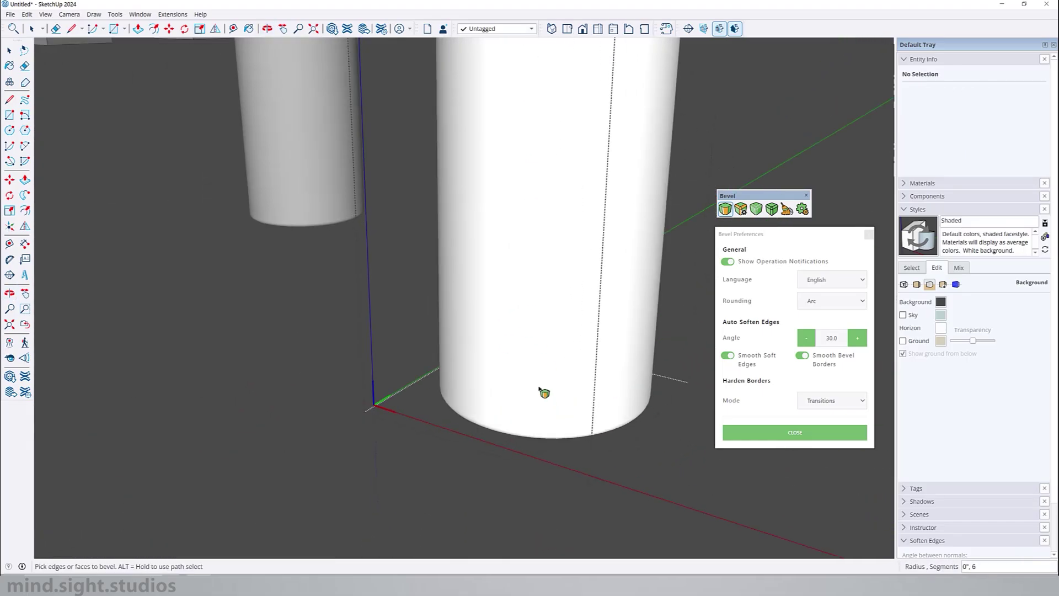
scroll(537, 386, "down", 3)
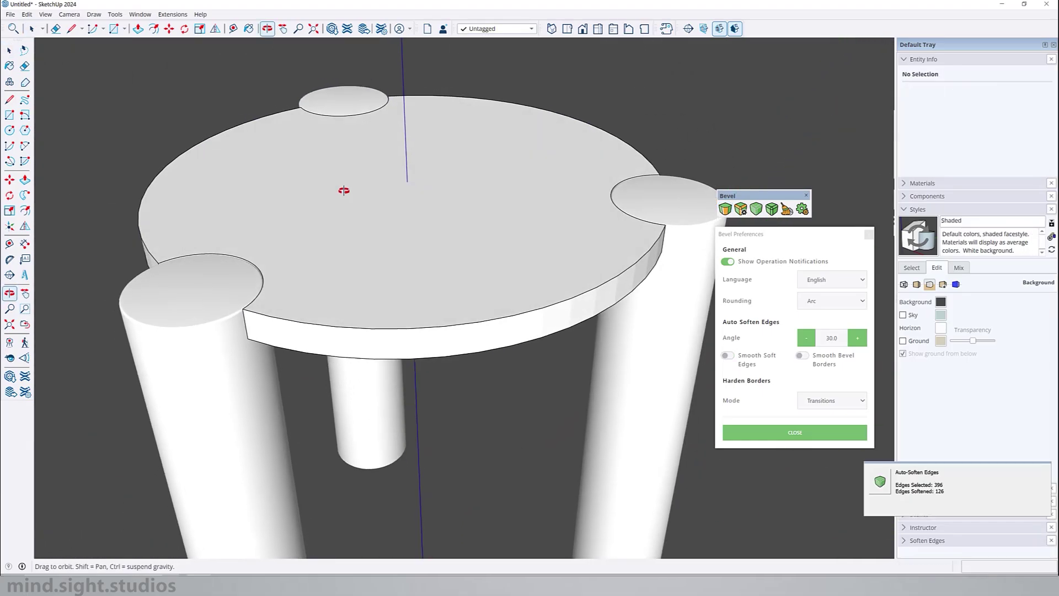
Auto-soften the notched stool top's edges and bevel them with a 1/16" radius and 6 segments.
middle_click_drag(343, 190, 346, 191)
triple_click(532, 271)
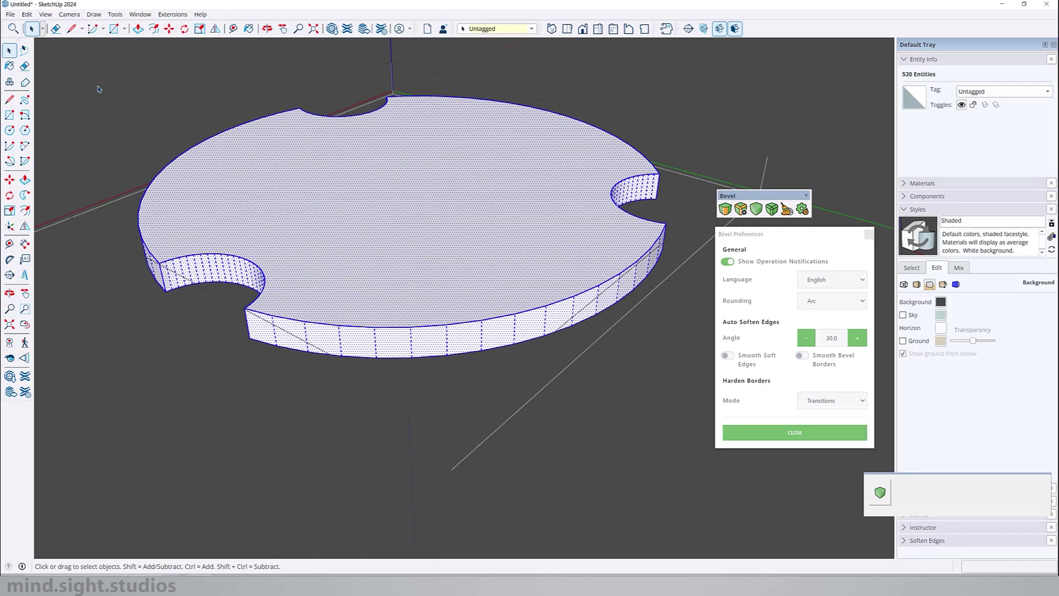
left_click_drag(88, 85, 873, 444)
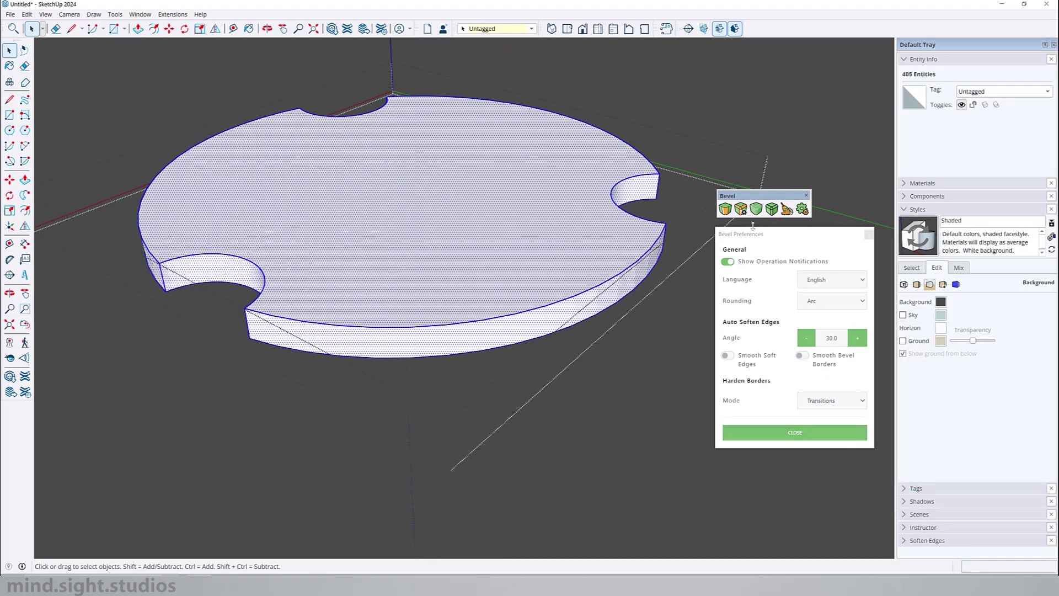
left_click(724, 209)
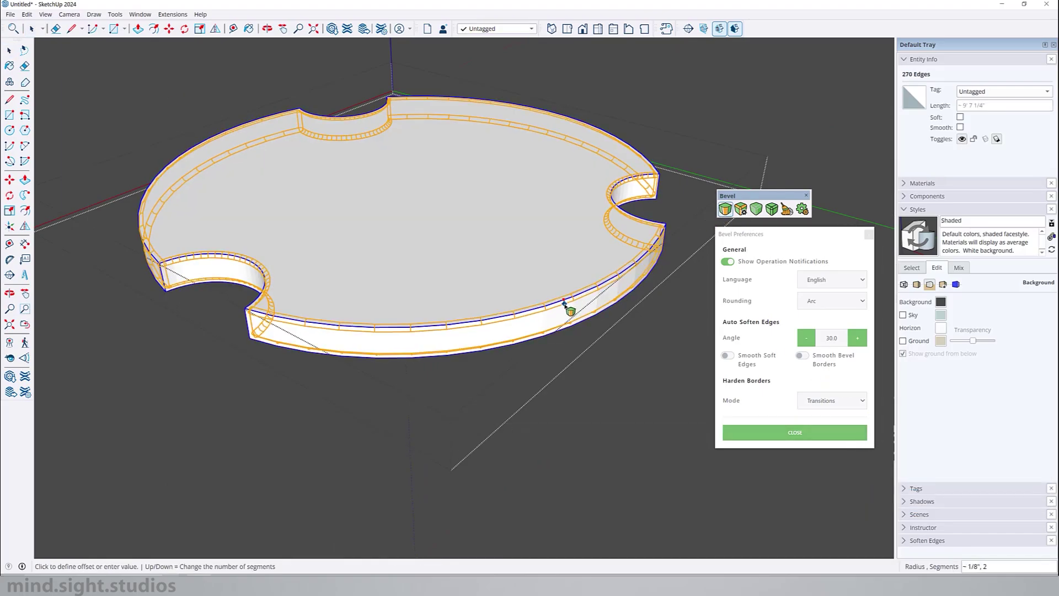
type("1/16\",4")
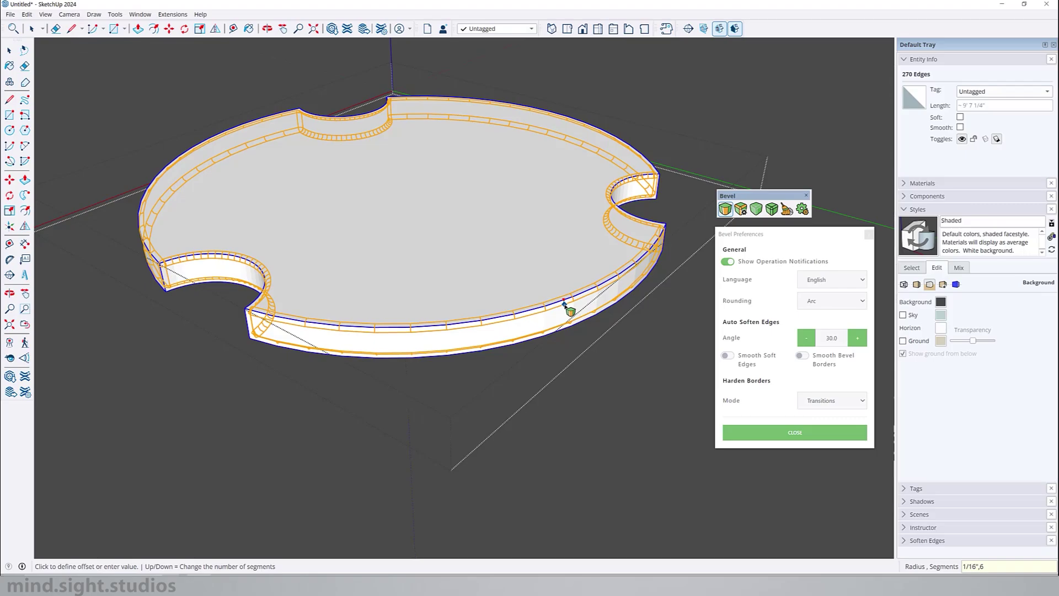
left_click(564, 303)
mouse_move(529, 294)
middle_mouse_down()
mouse_move(371, 309)
mouse_move(521, 308)
middle_mouse_up()
scroll(631, 154, "up", 5)
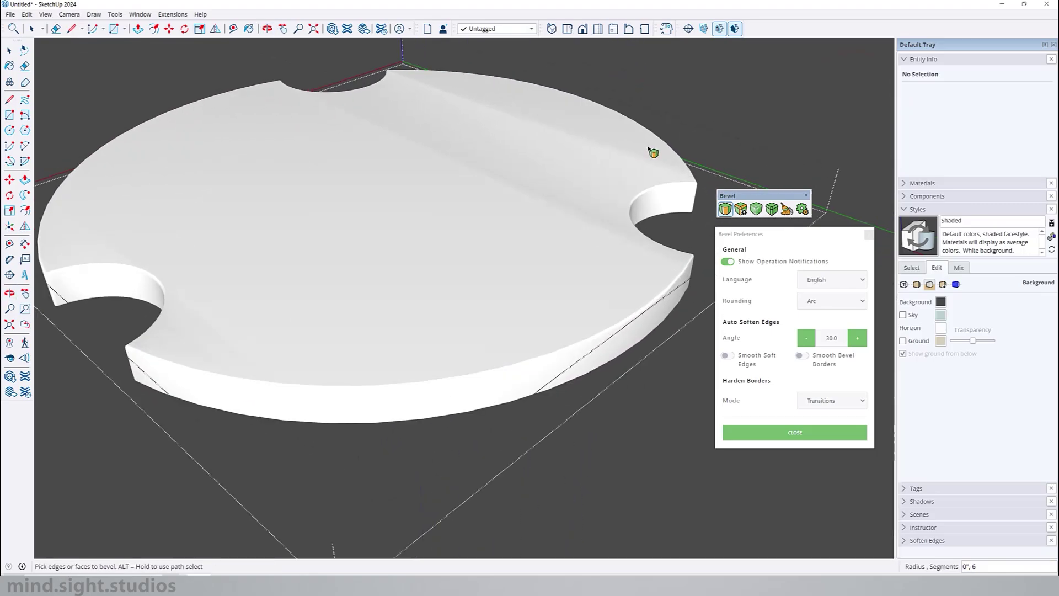
Select all of the beveled stool top's geometry, auto-soften it to clean up the shading, and finish editing the top.
middle_click_drag(611, 185, 446, 228)
key("space")
left_click(446, 228)
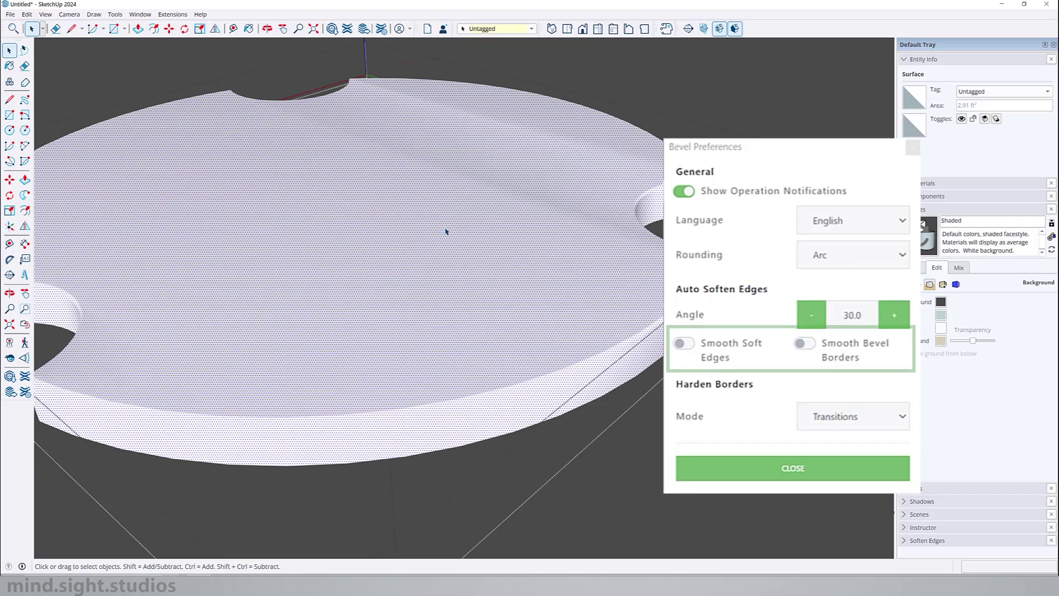
triple_click(447, 232)
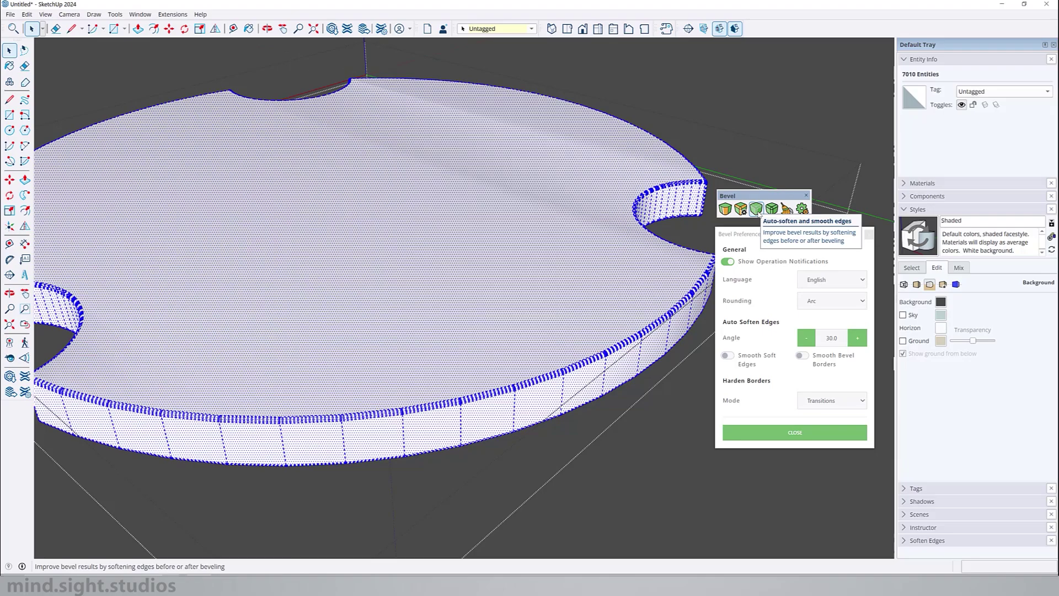
left_click(756, 209)
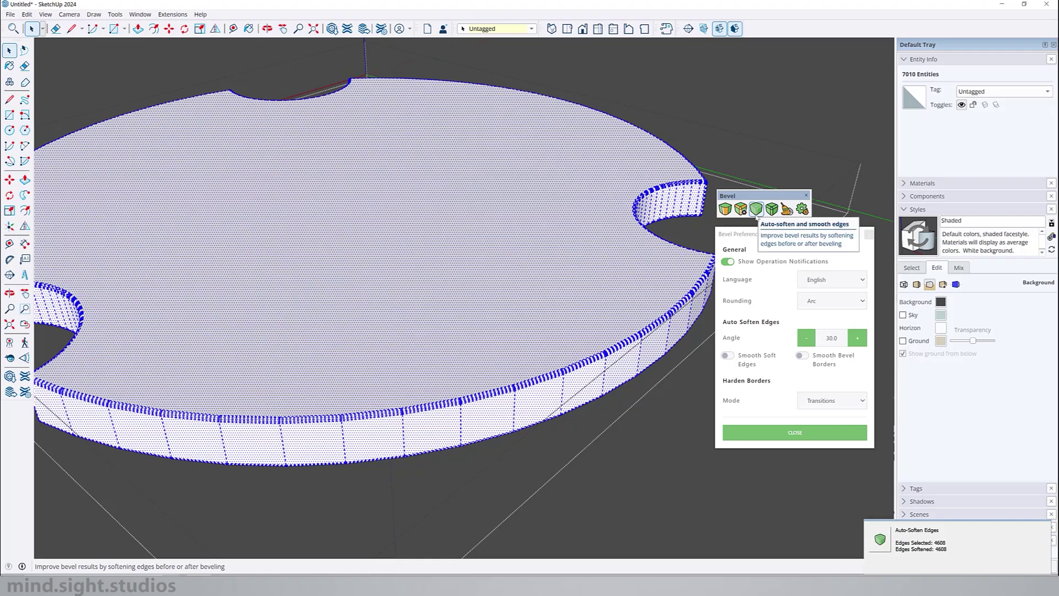
scroll(574, 236, "down", 3)
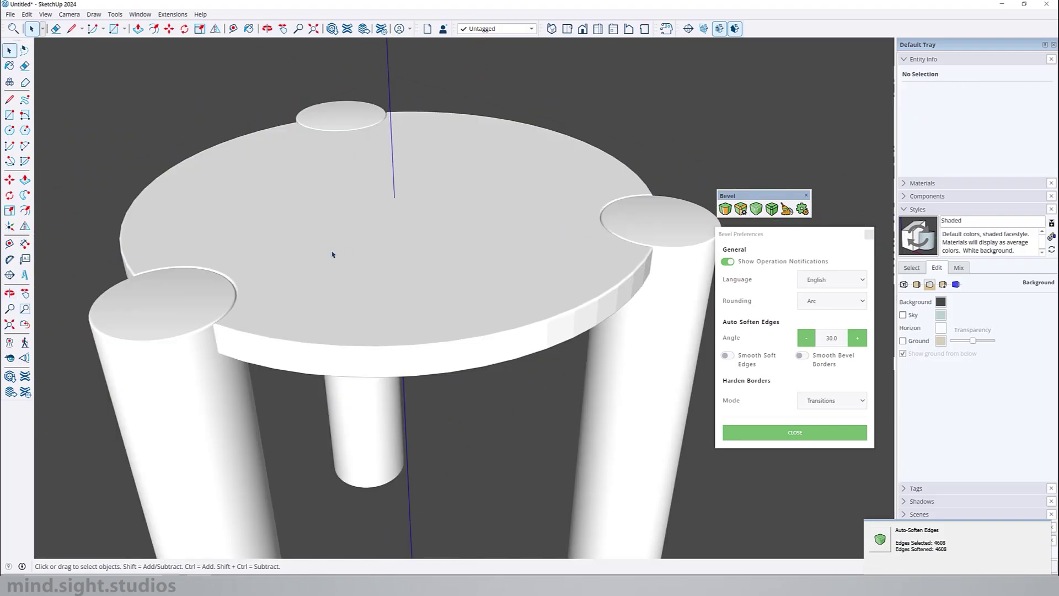
middle_click_drag(332, 255, 455, 225)
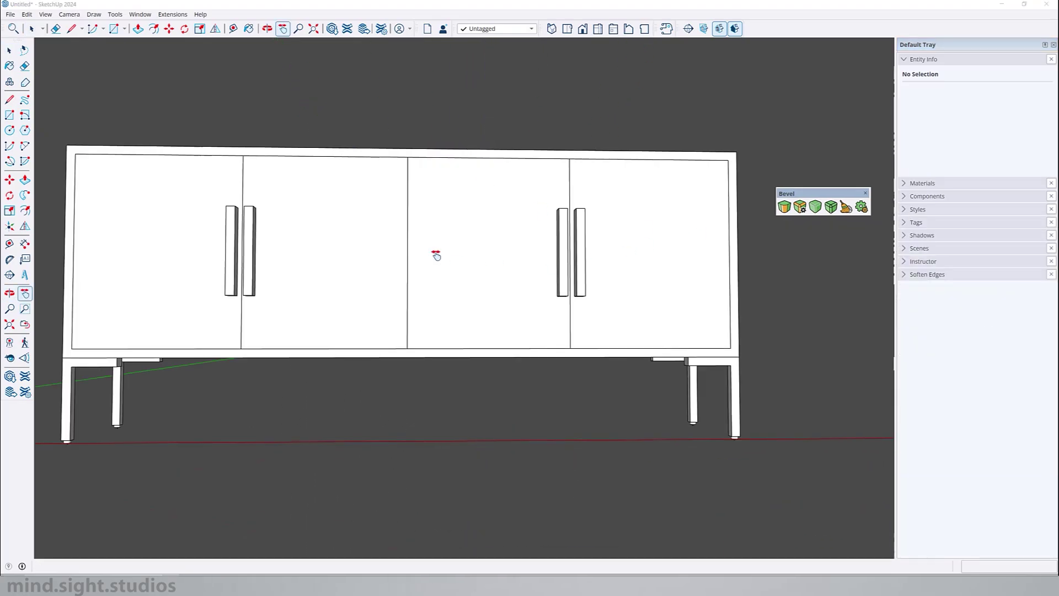
Bevel all edges of the cabinet's open box with a 1/8" radius and 4 segments.
left_click_drag(436, 255, 643, 243)
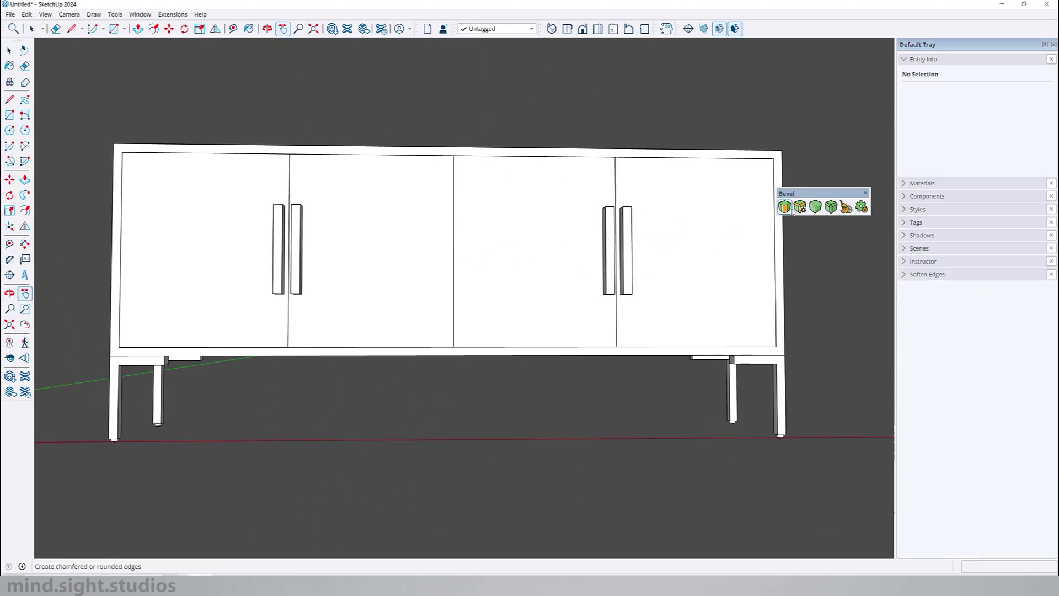
middle_click_drag(644, 268, 538, 430)
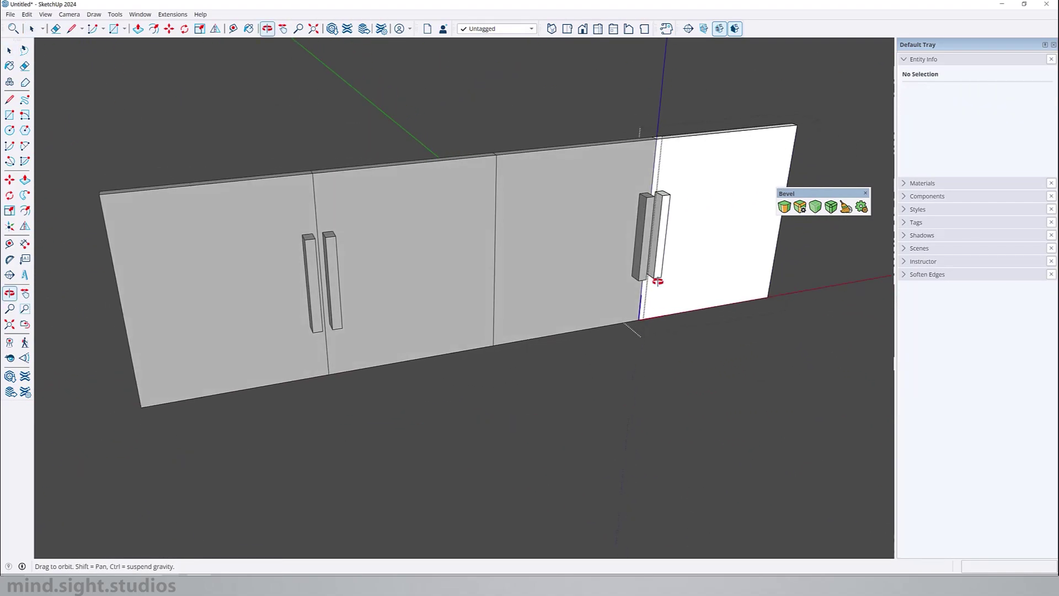
left_click(656, 279)
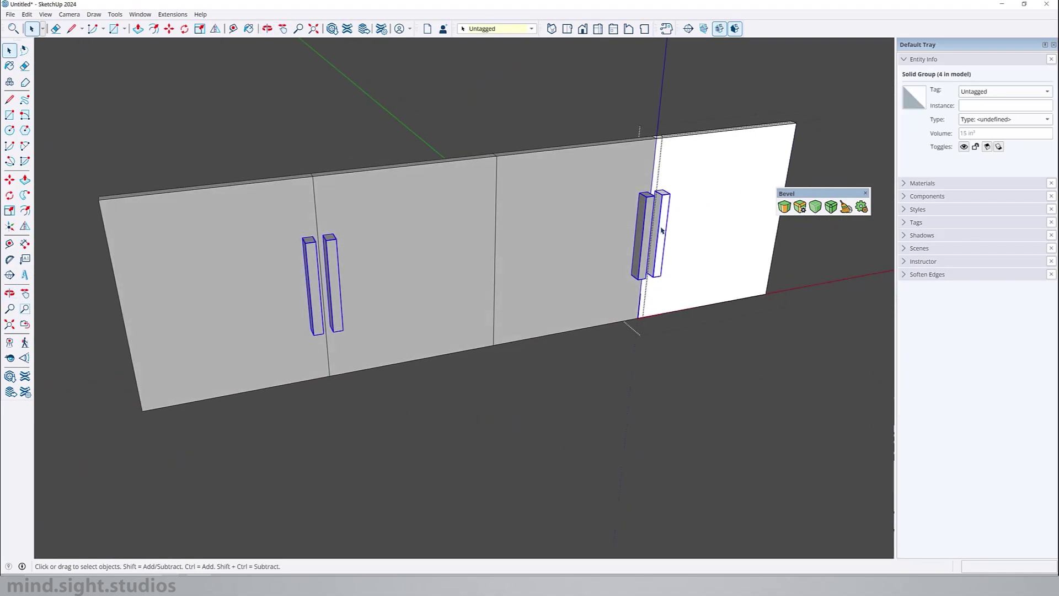
left_click_drag(291, 123, 879, 462)
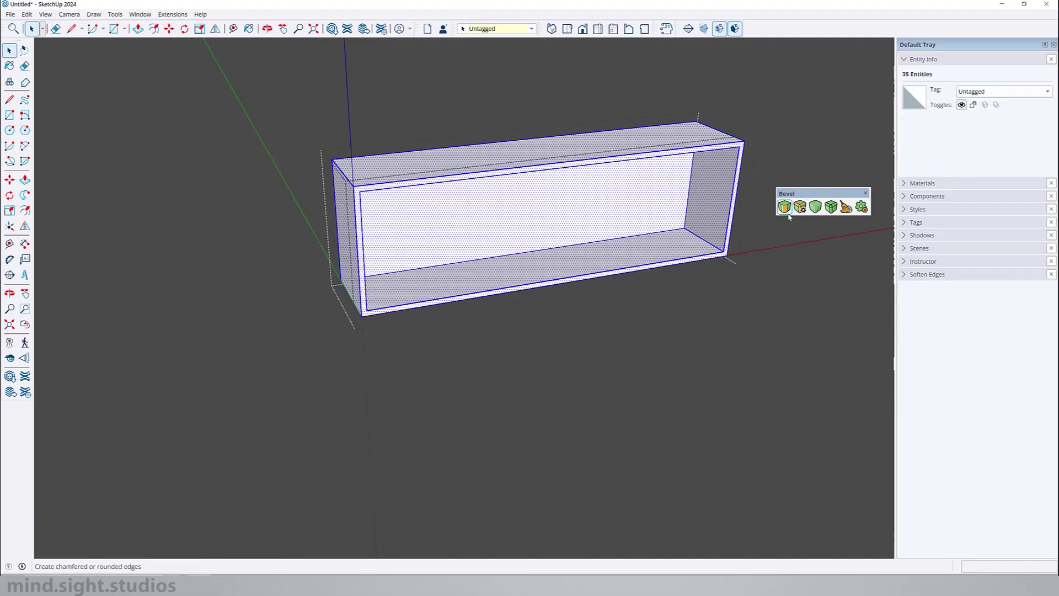
left_click(784, 206)
scroll(714, 149, "up", 6)
left_click(690, 134)
type("1/8\",4")
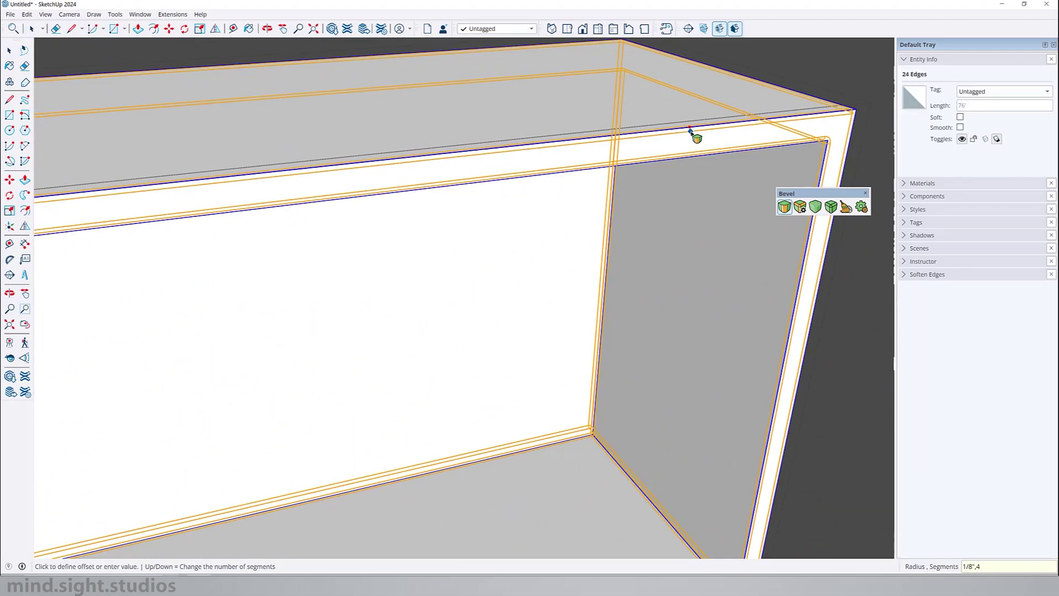
key("Return")
Open the cabinet's leg frame and add a non-destructive bevel to its group.
scroll(661, 161, "down", 5)
middle_click_drag(419, 231, 138, 262)
middle_click_drag(686, 333, 905, 290)
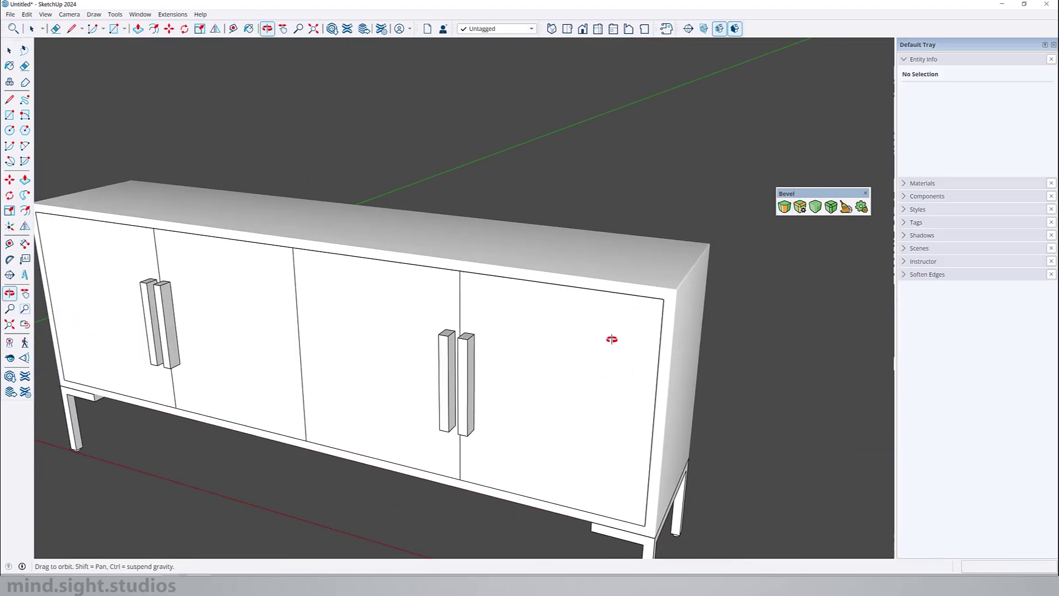
key("space")
scroll(717, 496, "up", 8)
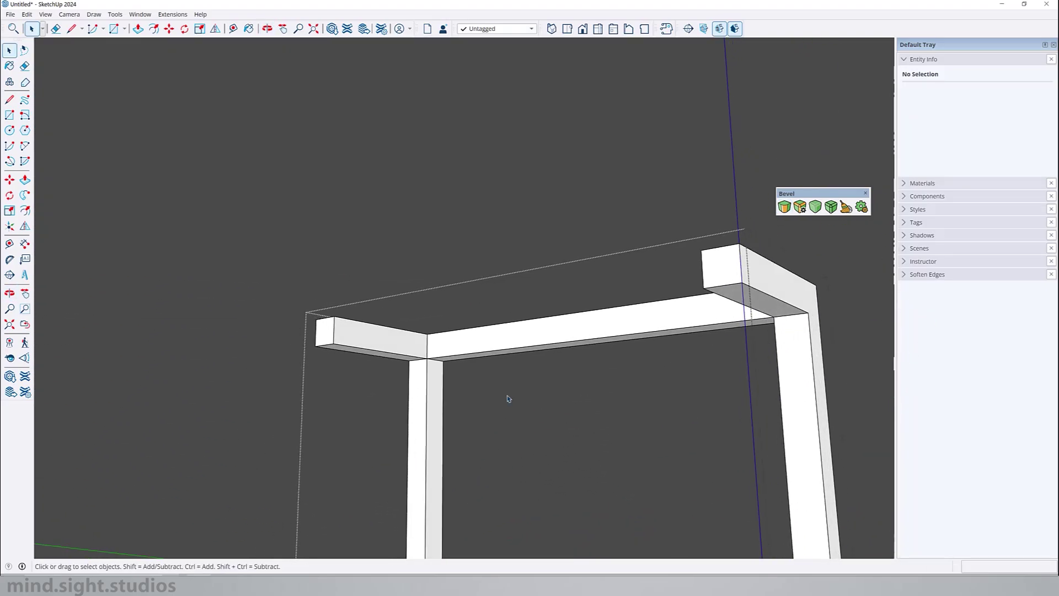
left_click(531, 338)
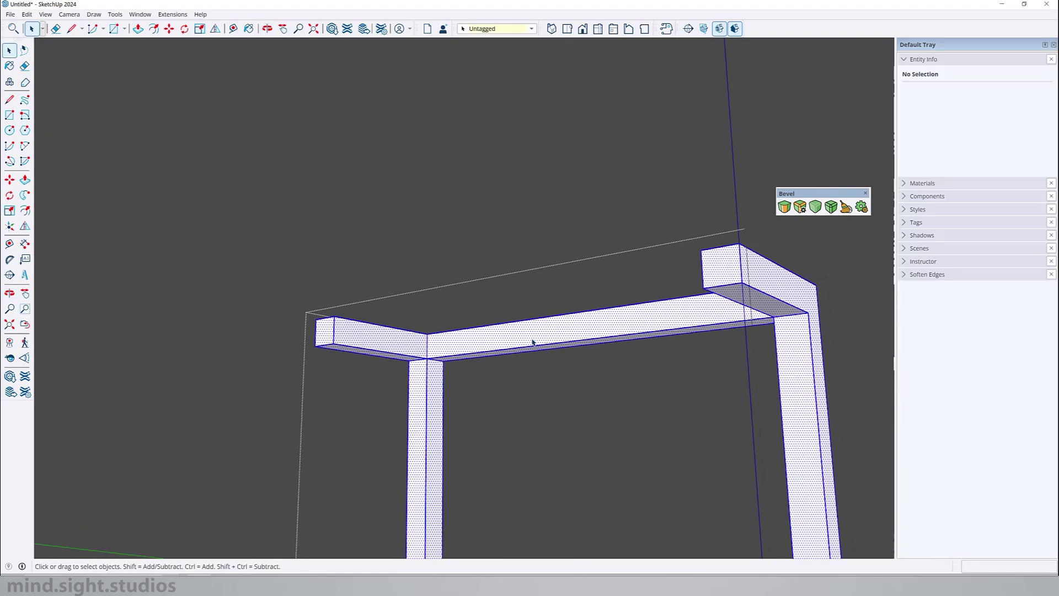
scroll(766, 393, "down", 2)
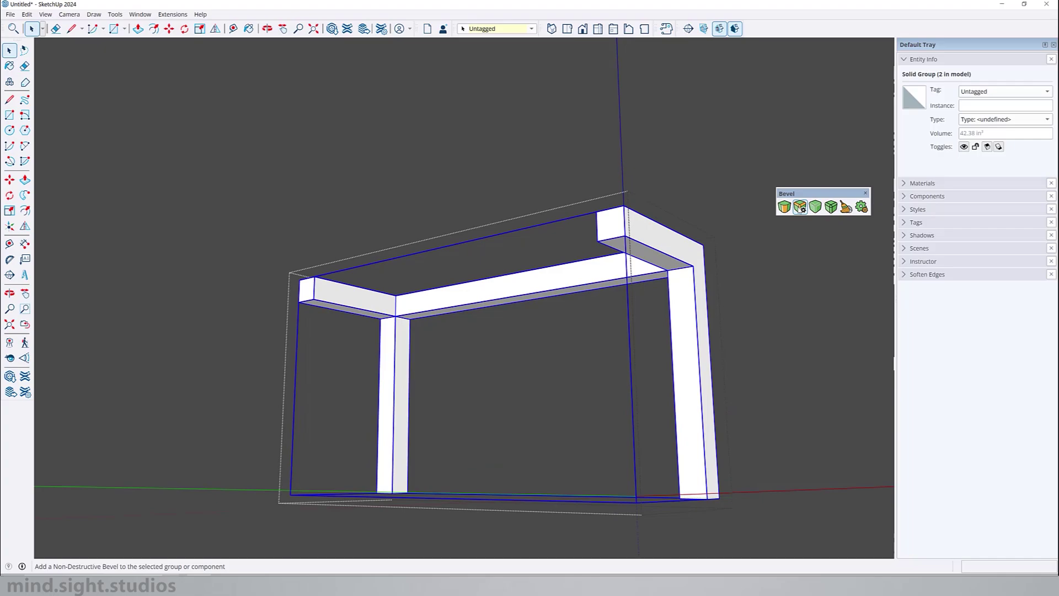
left_click(799, 207)
Extend the leg frame's short arm by about 5 3/16" with Push/Pull, and undo the extension.
key("p")
middle_click_drag(697, 378, 386, 283)
left_click(385, 288)
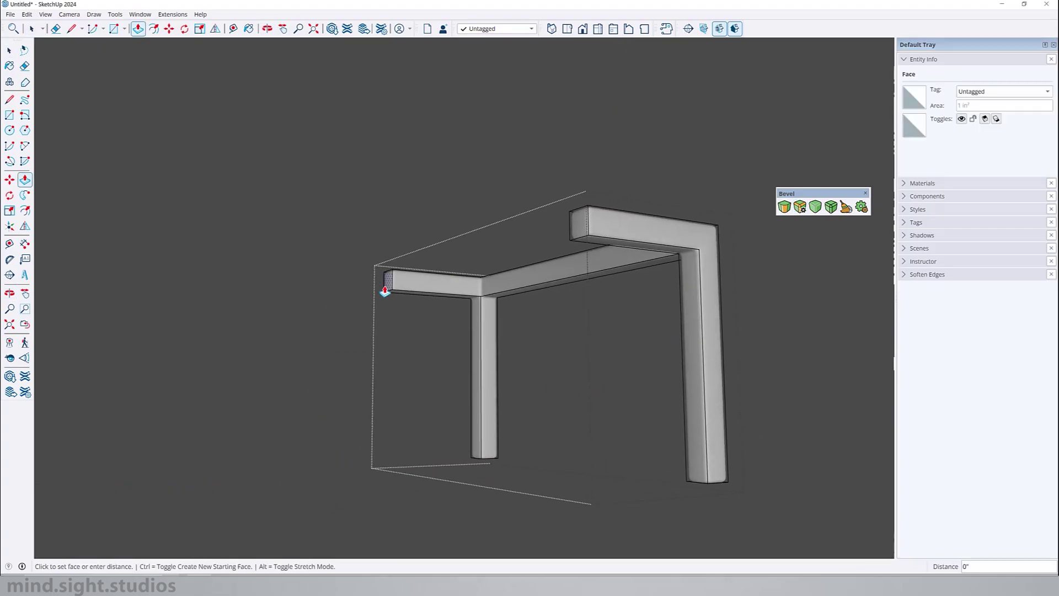
left_click(281, 289)
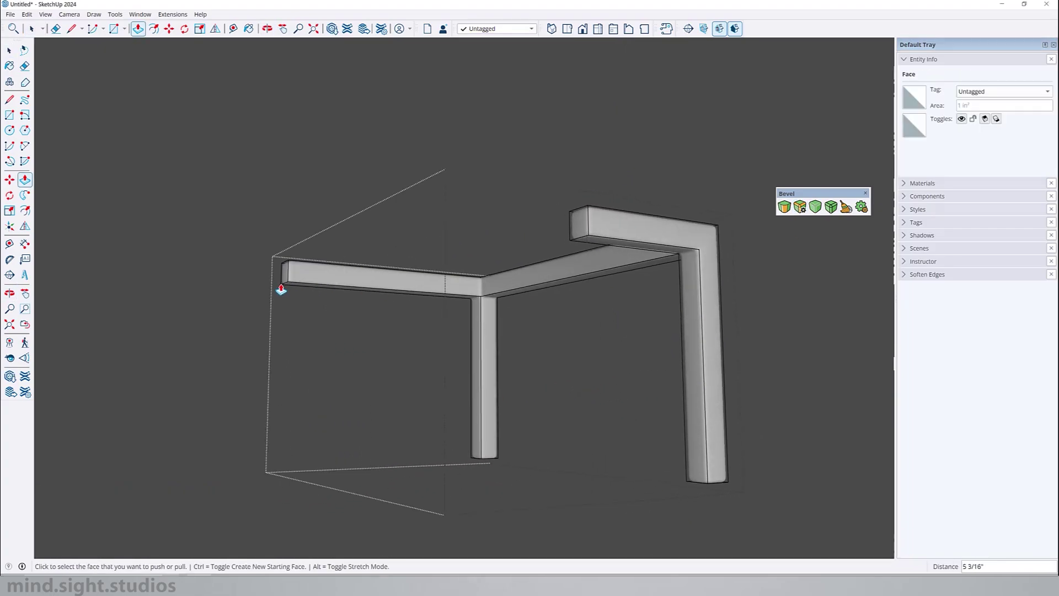
left_click(376, 285)
left_click(722, 319)
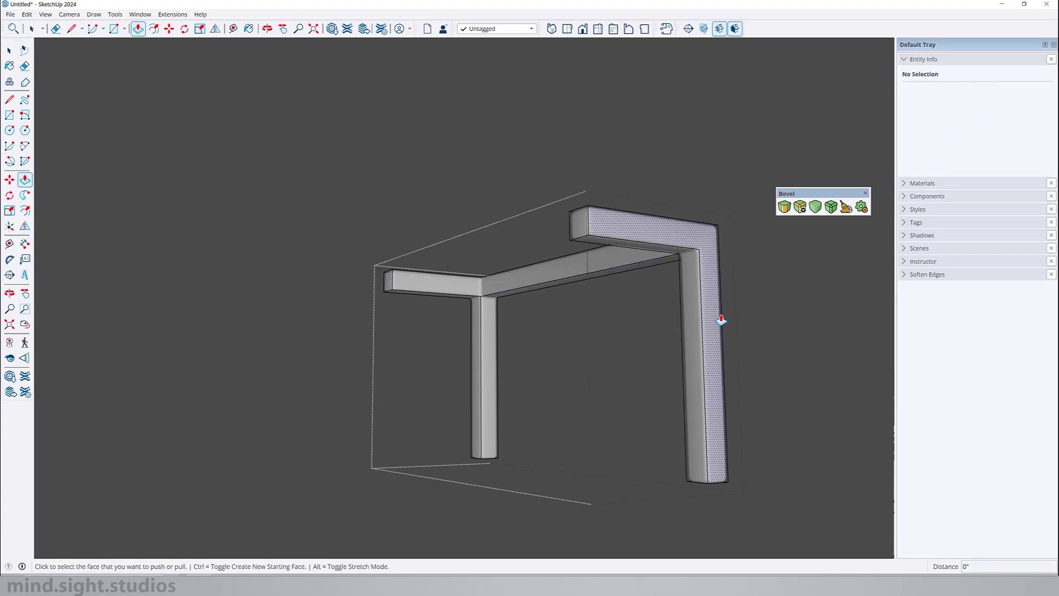
key("l")
scroll(708, 273, "up", 2)
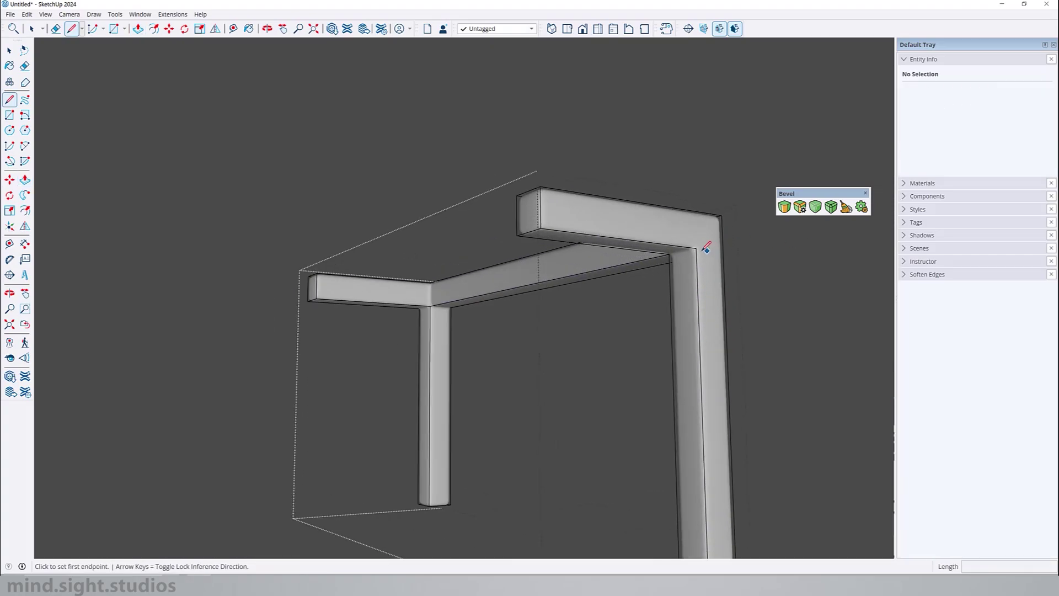
middle_click_drag(696, 249, 624, 259)
key("p")
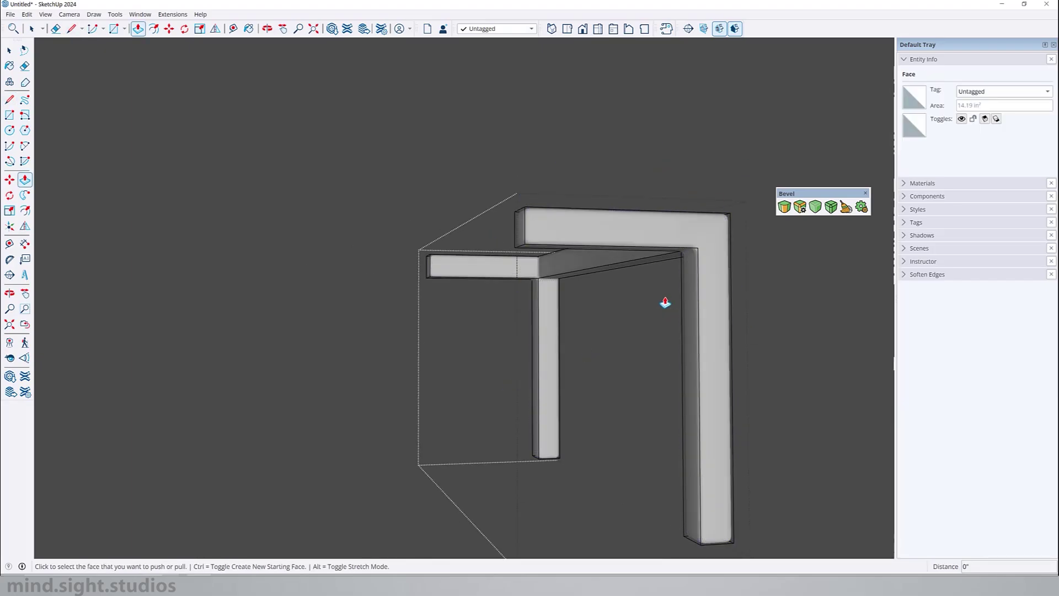
scroll(663, 297, "down", 2)
key("space")
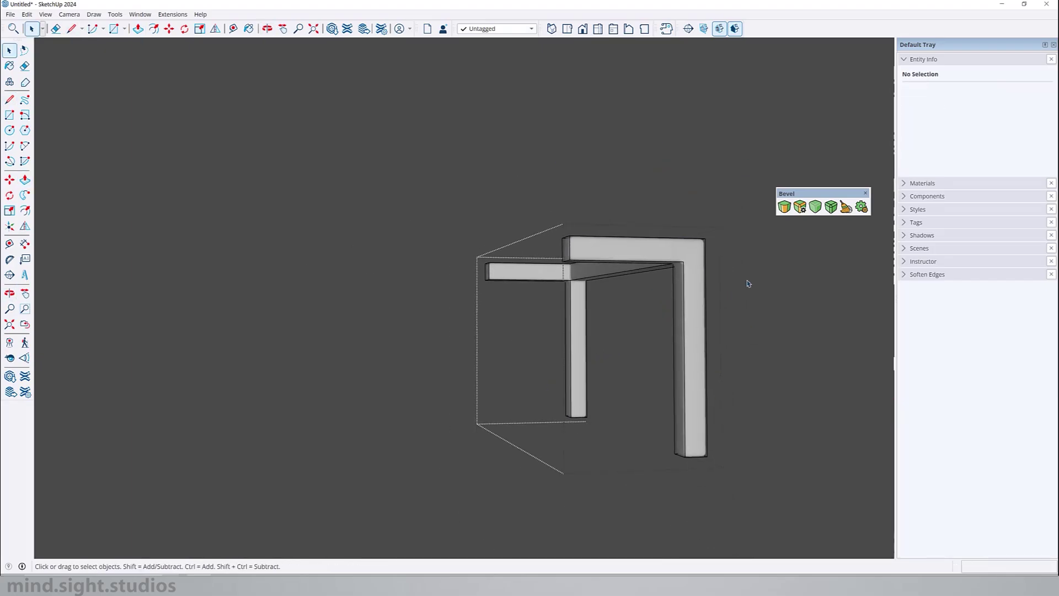
Close the leg frame and open the cabinet door component for editing.
left_click(744, 284)
middle_click_drag(657, 278, 717, 434)
scroll(716, 434, "down", 3)
scroll(716, 434, "down", 3)
middle_click_drag(606, 220, 701, 298)
scroll(580, 205, "up", 3)
left_click(552, 161)
double_click(554, 163)
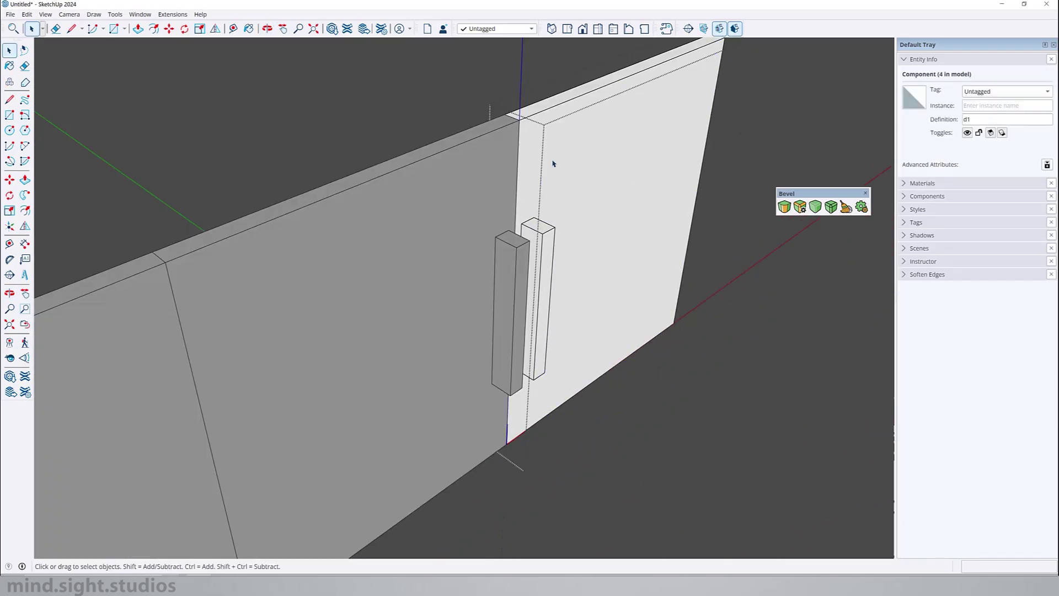
Bevel all edges of the door panel with a 1/16" radius and 2 segments.
triple_click(552, 161)
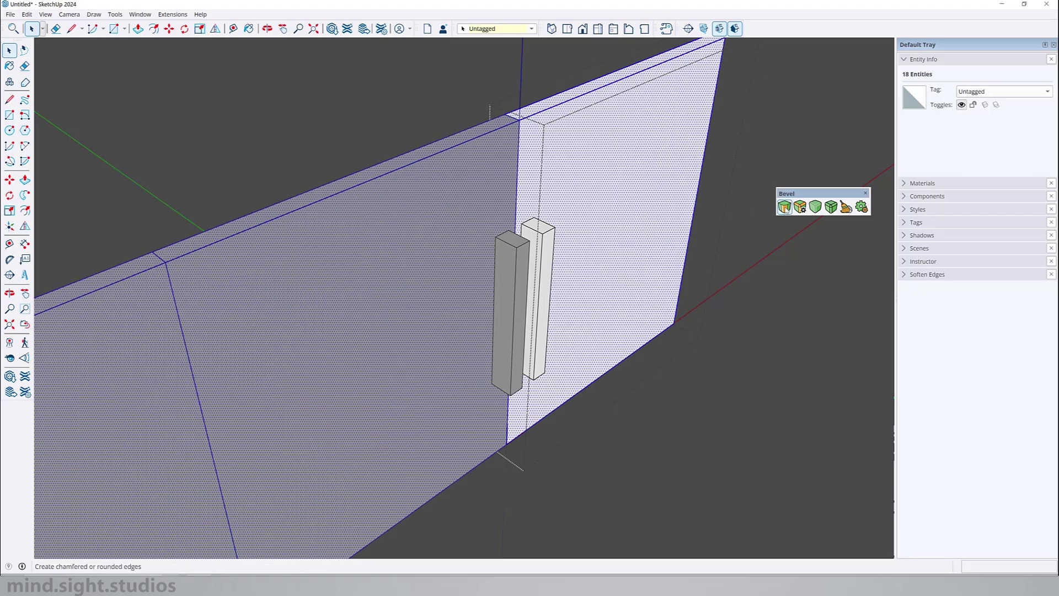
left_click(784, 207)
scroll(541, 131, "up", 4)
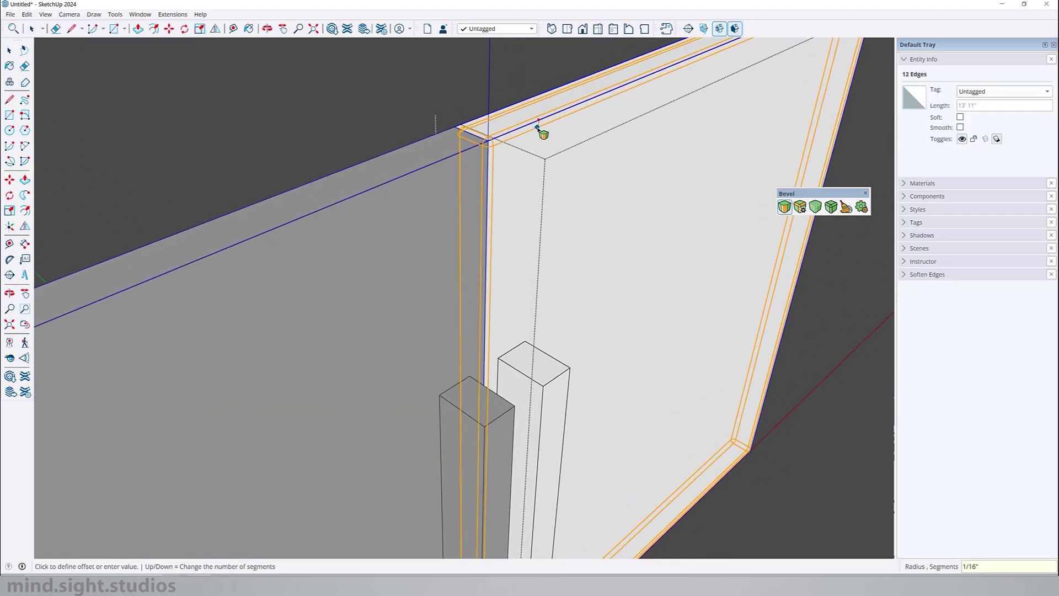
type("1/16\",2")
key("Return")
middle_click_drag(541, 134, 560, 208)
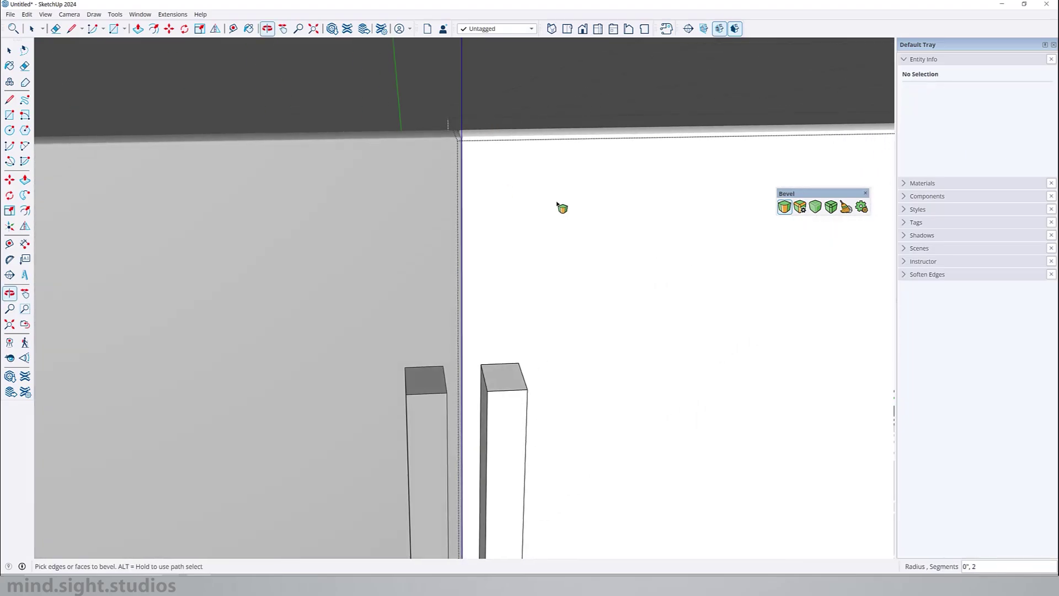
key("space")
key("Escape")
Add a non-destructive bevel to the door handles, open one for editing, and copy its long vertical edge to split a side face.
scroll(561, 208, "down", 2)
middle_click_drag(647, 262, 617, 208)
scroll(617, 208, "down", 3)
middle_click_drag(645, 298, 634, 341)
scroll(577, 271, "up", 3)
left_click(576, 271)
double_click(570, 265)
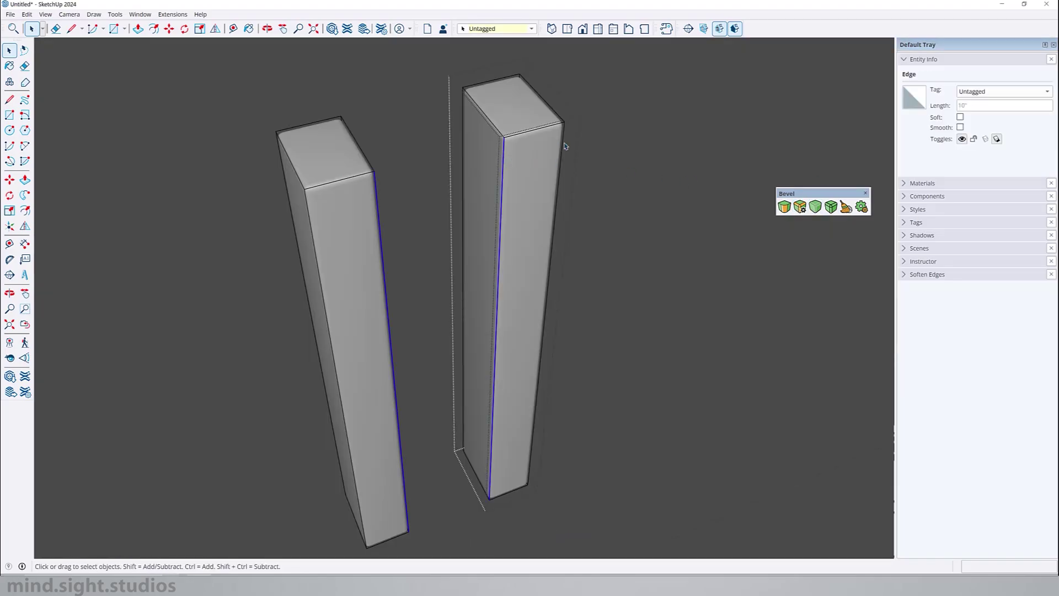
key("m")
key("ctrl")
left_click(540, 166)
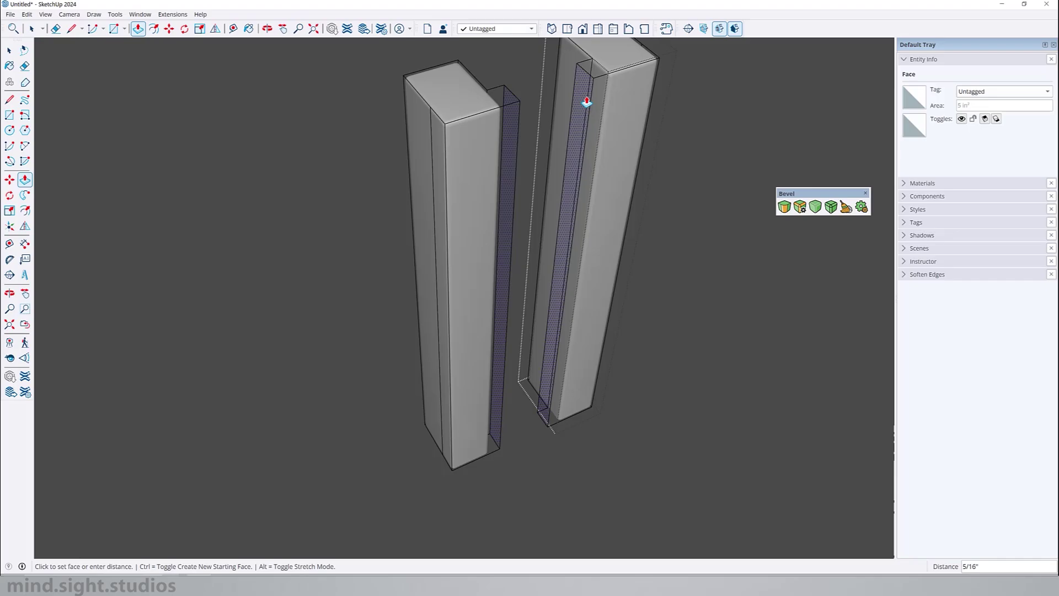
Notch the handle by pushing in one split strip, pull the strip on another side out 0.5", and close the handle.
left_click(633, 99)
left_click(580, 186)
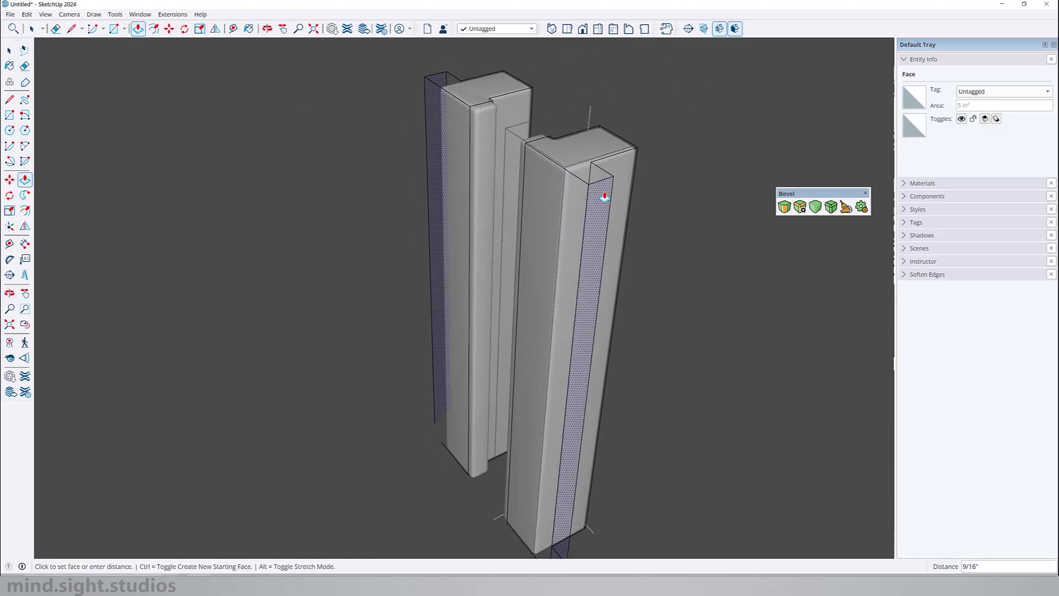
type(".5")
key("Return")
middle_click_drag(603, 199, 374, 278)
left_click(373, 278)
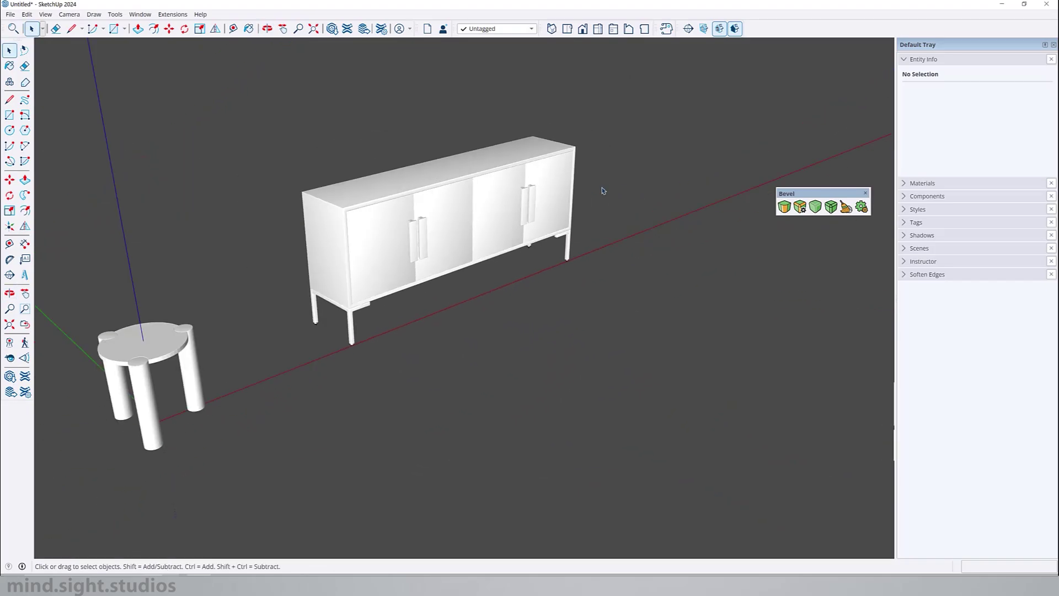
Move the stool into place beside the cabinet and paint it with the Teddy_Skin material.
left_click_drag(379, 255, 177, 437)
key("m")
left_click(414, 437)
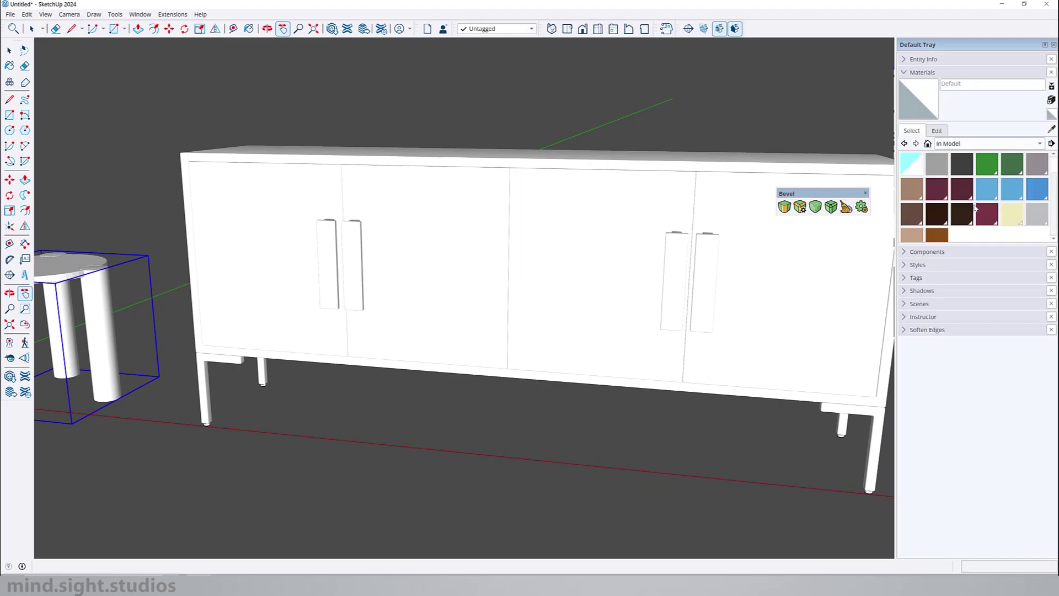
left_click(912, 235)
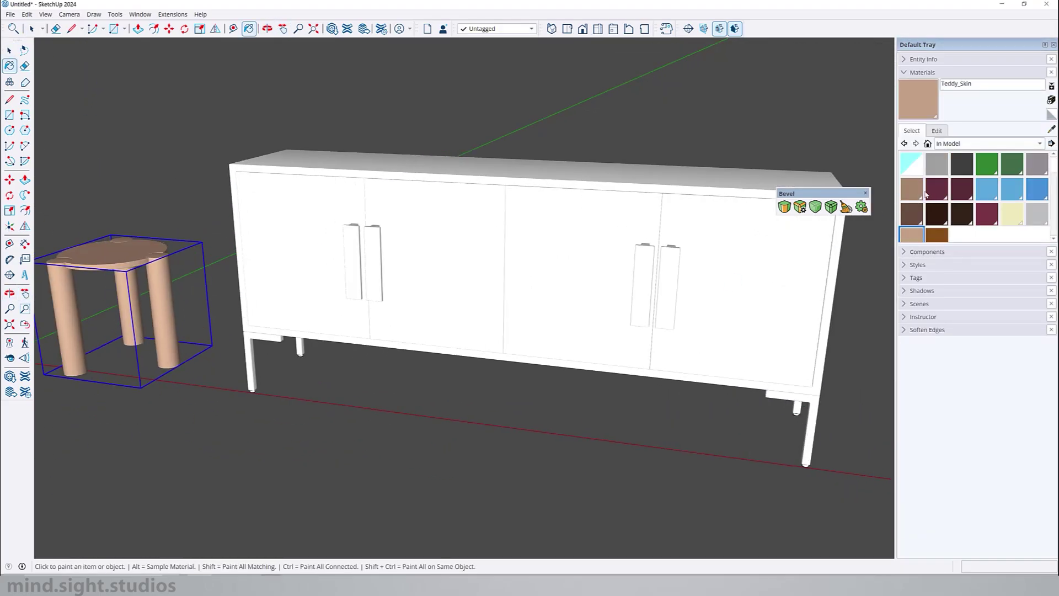
Paint the cabinet body and doors with the Teddy_BraceletShadow material, and the door handles and legs with the dark grey material.
left_click(711, 275)
left_click(496, 171)
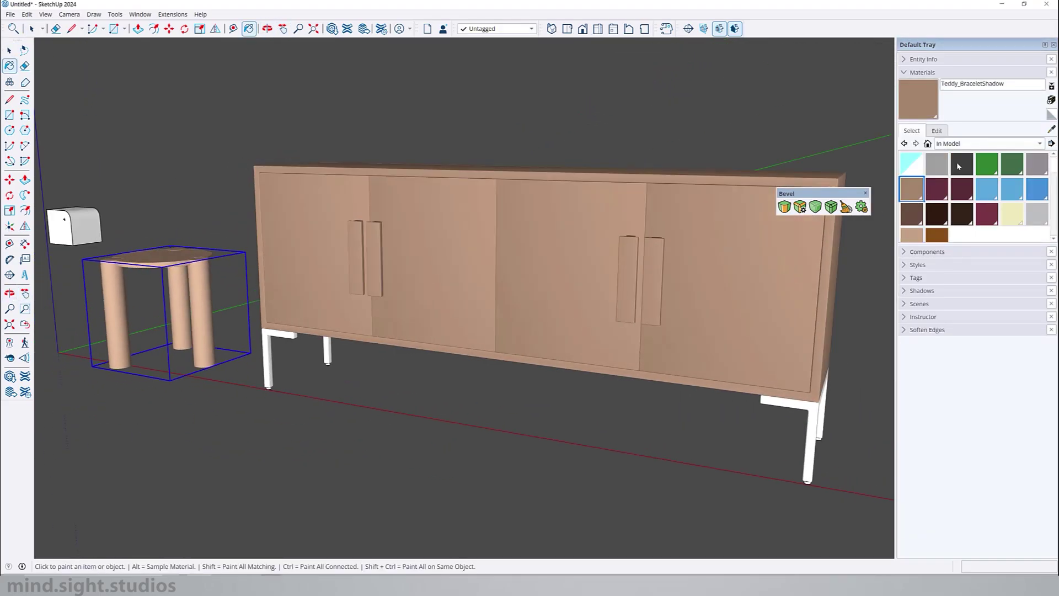
left_click(958, 166)
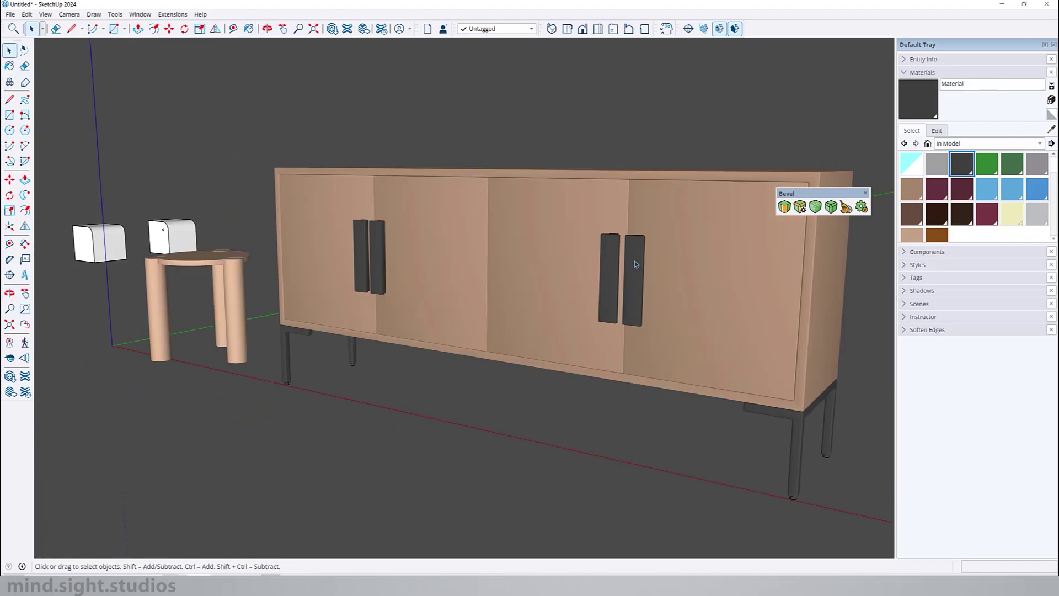
Collapse the Default Tray to enlarge the modeling area and move the Bevel toolbar clear of the cabinet.
mouse_move(635, 264)
middle_mouse_down()
mouse_move(660, 231)
mouse_move(620, 263)
middle_mouse_up()
left_click(1044, 45)
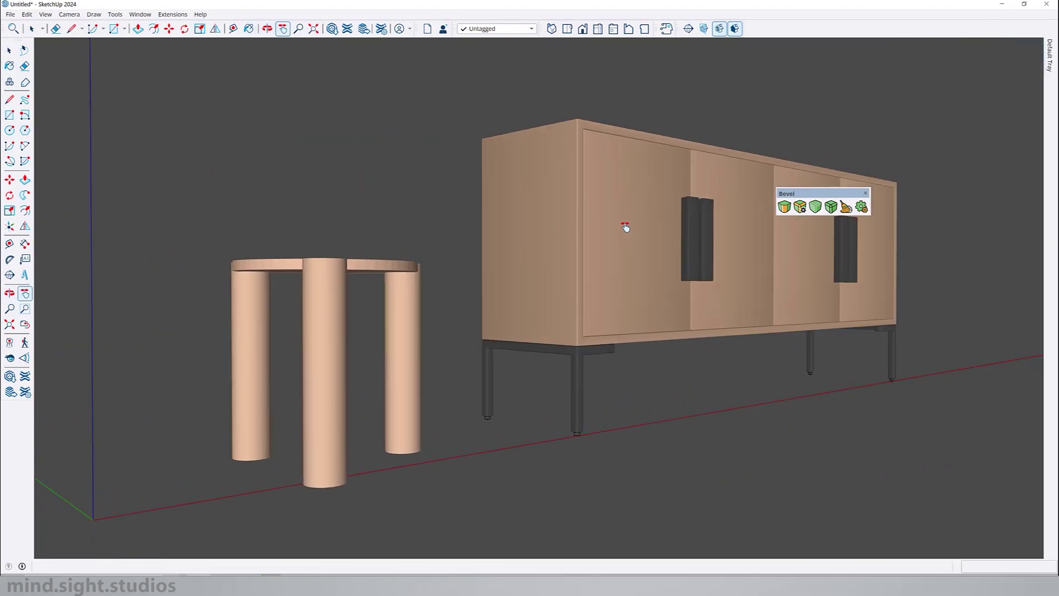
left_click_drag(808, 193, 879, 67)
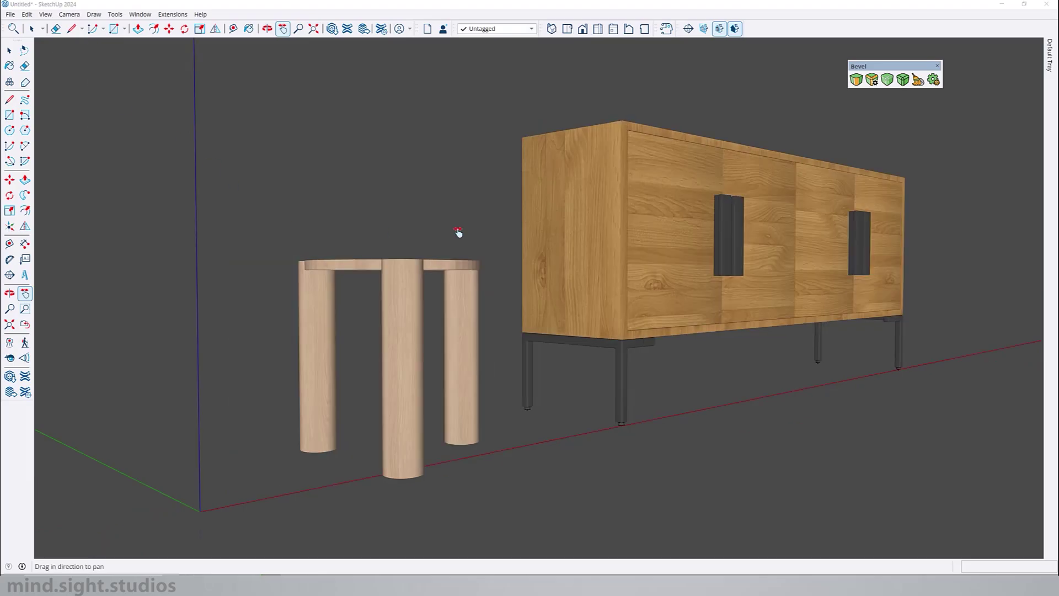
Inspect the wood-textured stool and cabinet from above and from the front, and close the SketchUV toolbar.
middle_click_drag(714, 264, 482, 461)
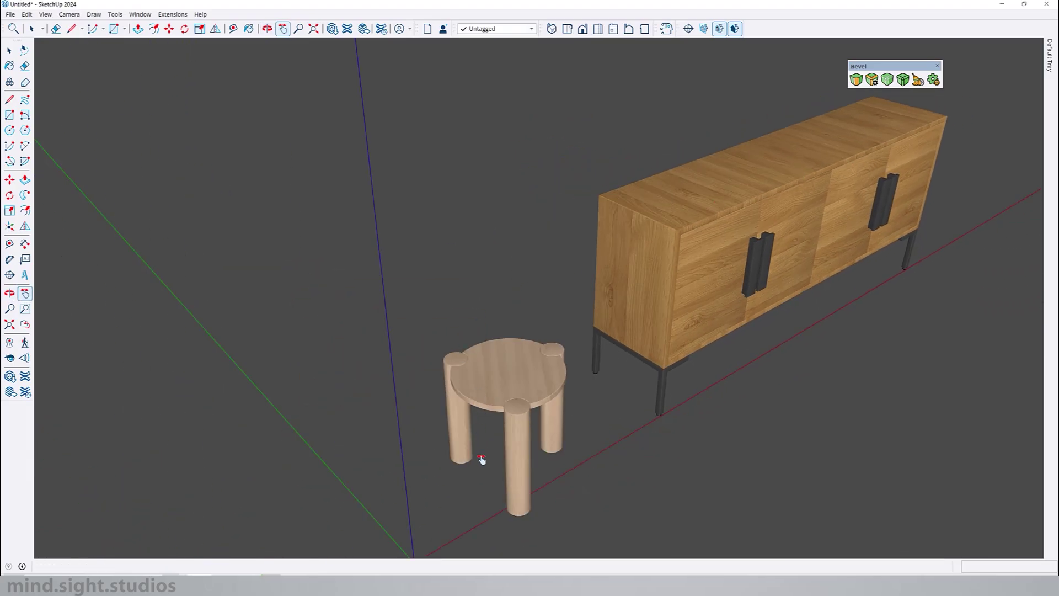
scroll(520, 459, "up", 6)
mouse_move(496, 347)
middle_mouse_down()
mouse_move(474, 341)
mouse_move(315, 395)
mouse_move(763, 321)
mouse_move(398, 319)
mouse_move(386, 404)
mouse_move(390, 277)
middle_mouse_up()
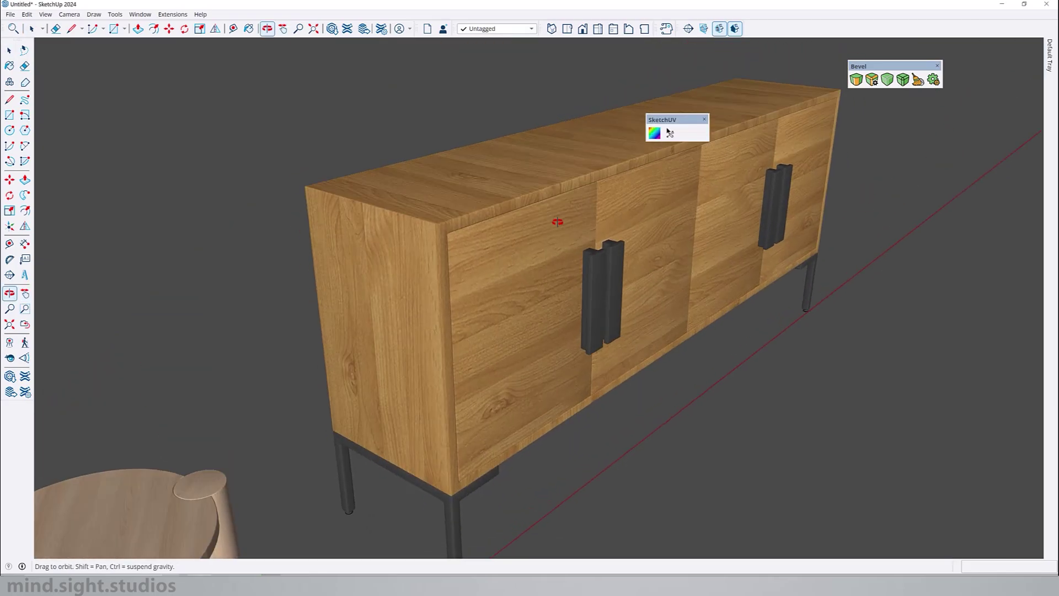
middle_click_drag(557, 222, 397, 226)
left_click(705, 119)
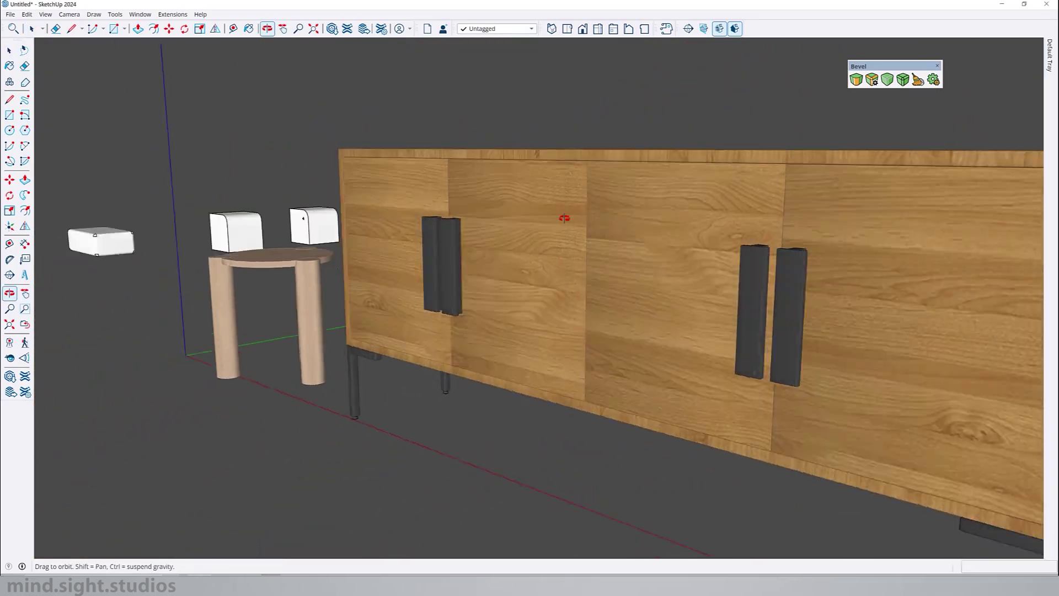